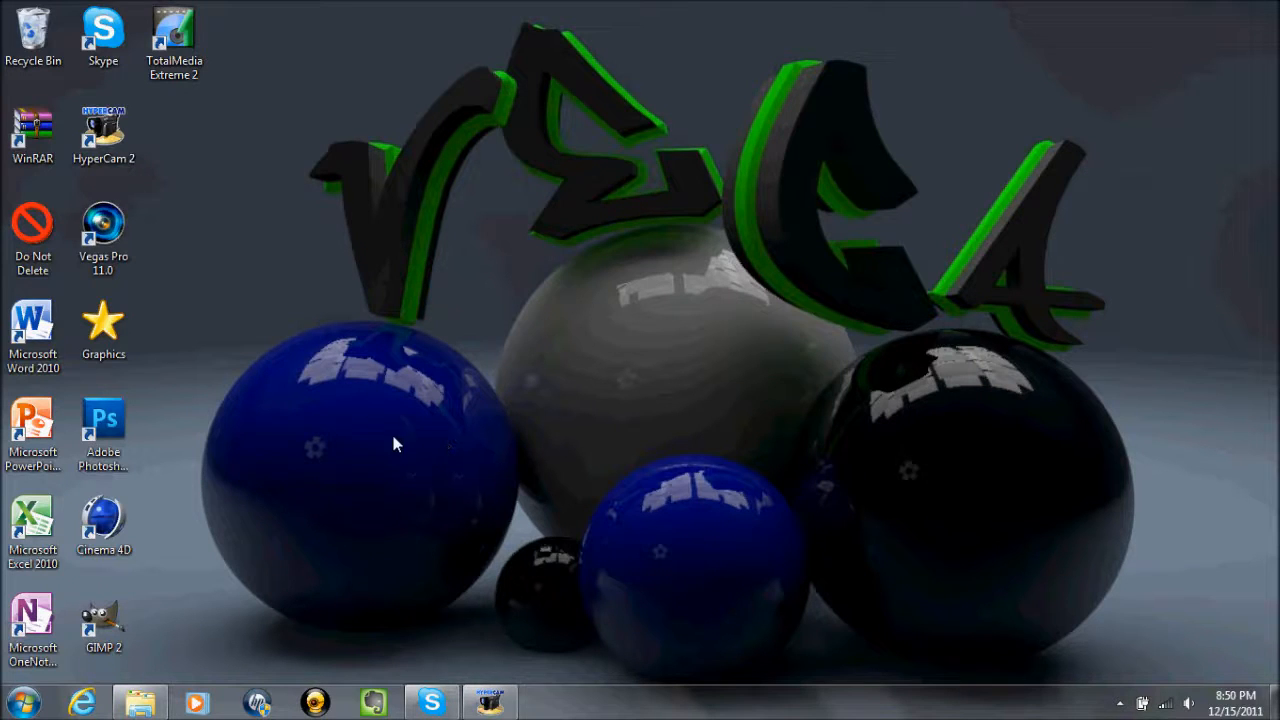
# Launch Vegas Pro 11.0 and open the Nick 1 video from the Nick folder on the timeline, dismissing the notices
pyautogui.doubleClick(105, 228)
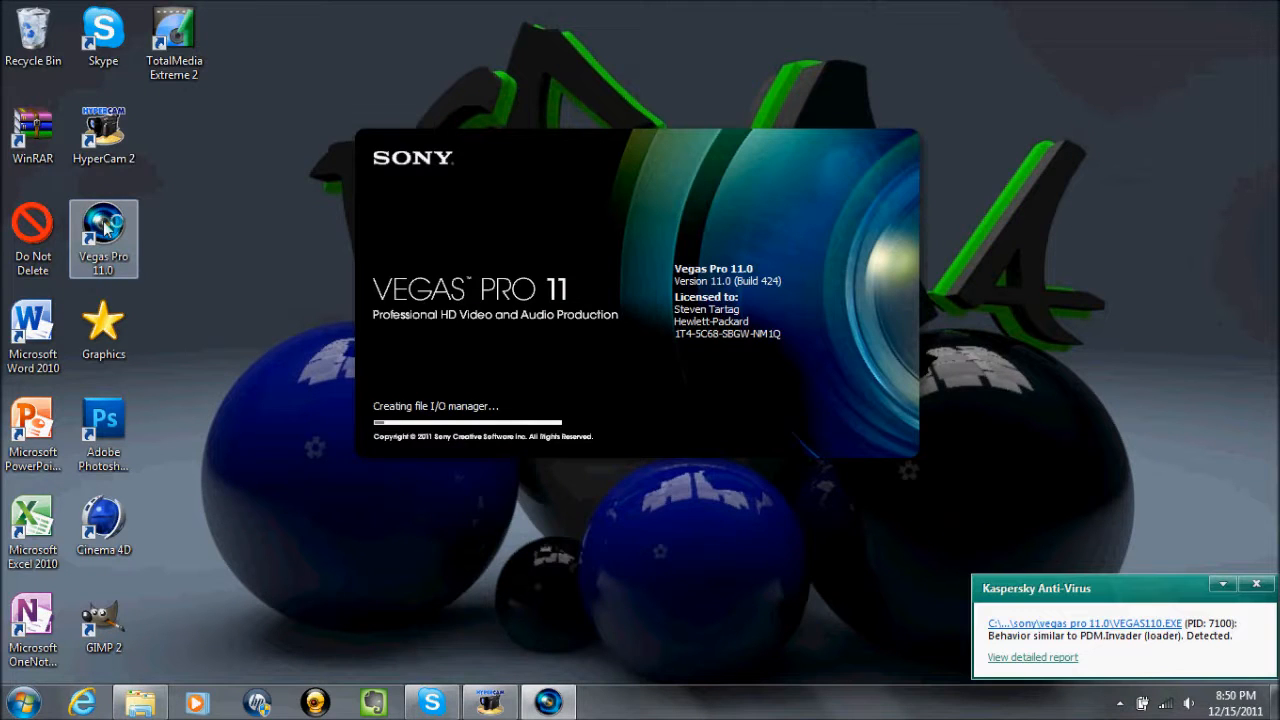
pyautogui.click(1257, 585)
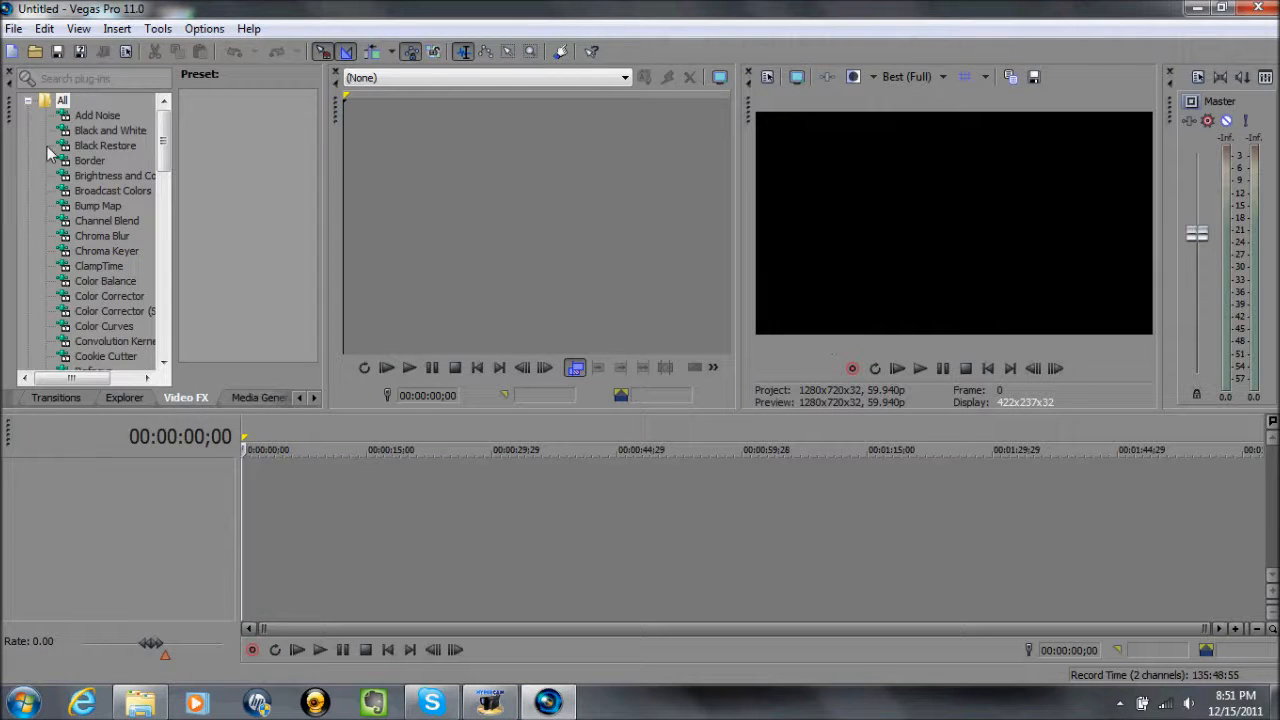
pyautogui.click(14, 28)
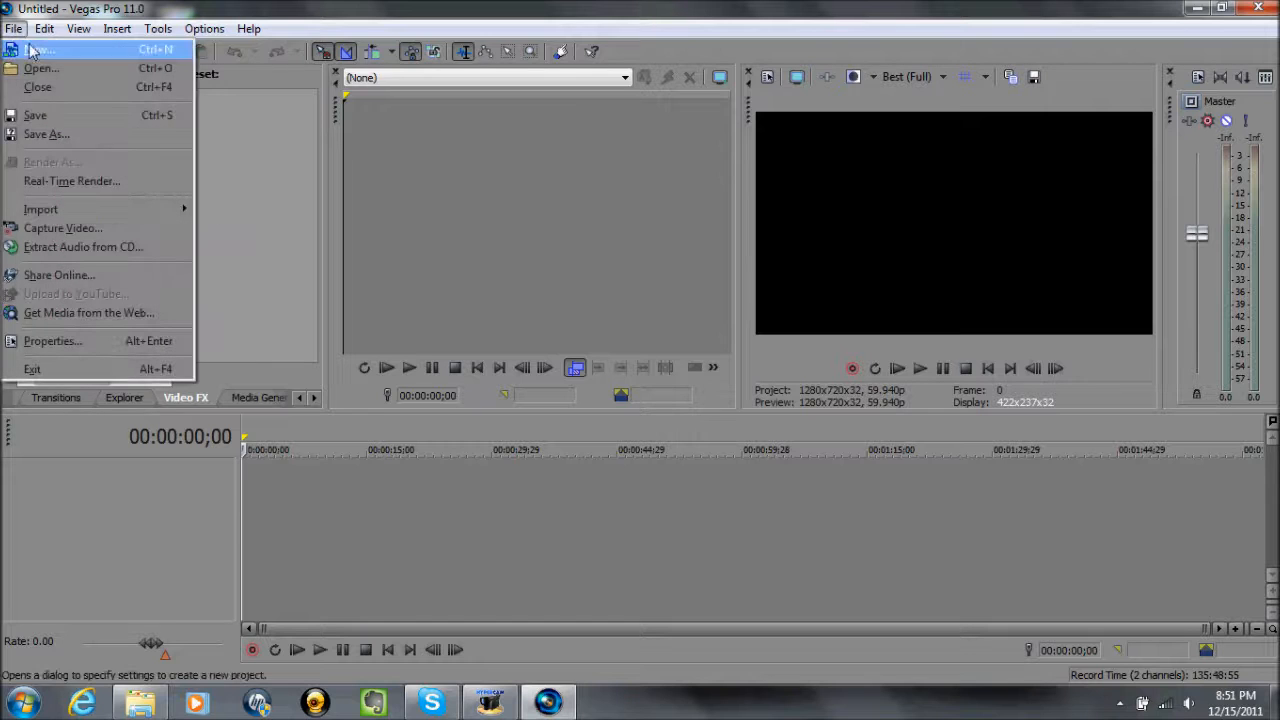
pyautogui.click(31, 68)
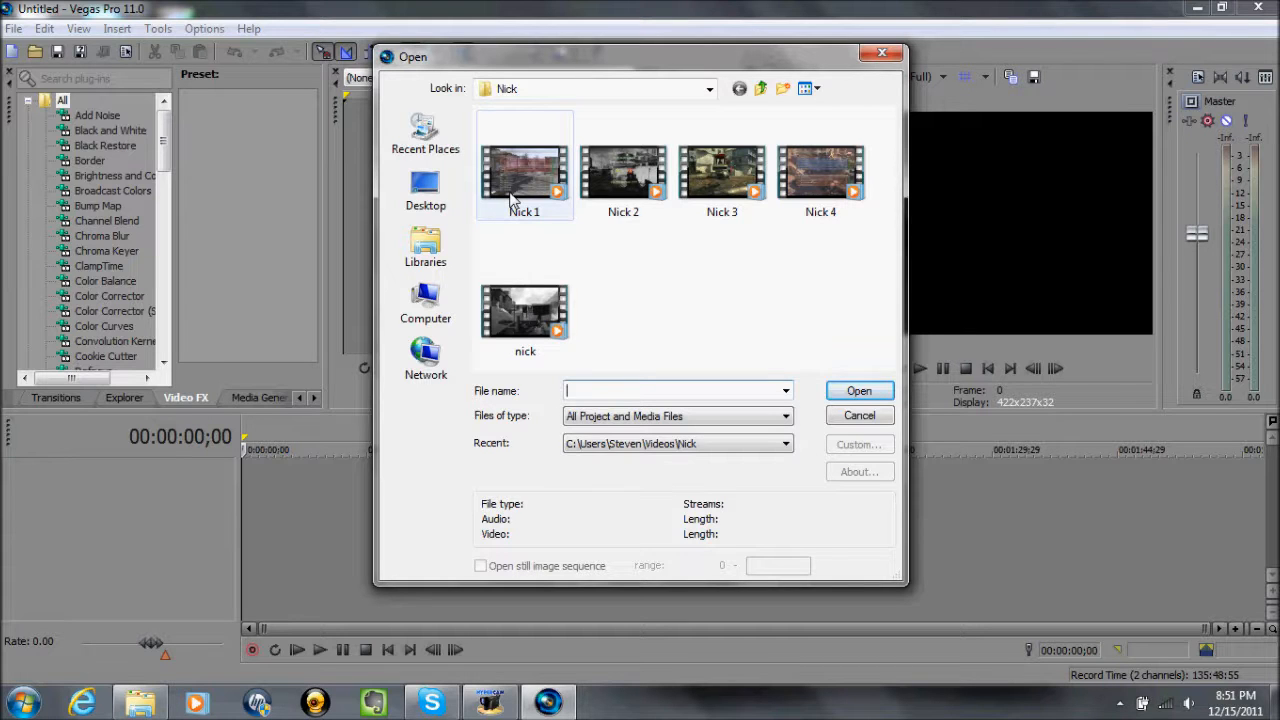
pyautogui.doubleClick(512, 198)
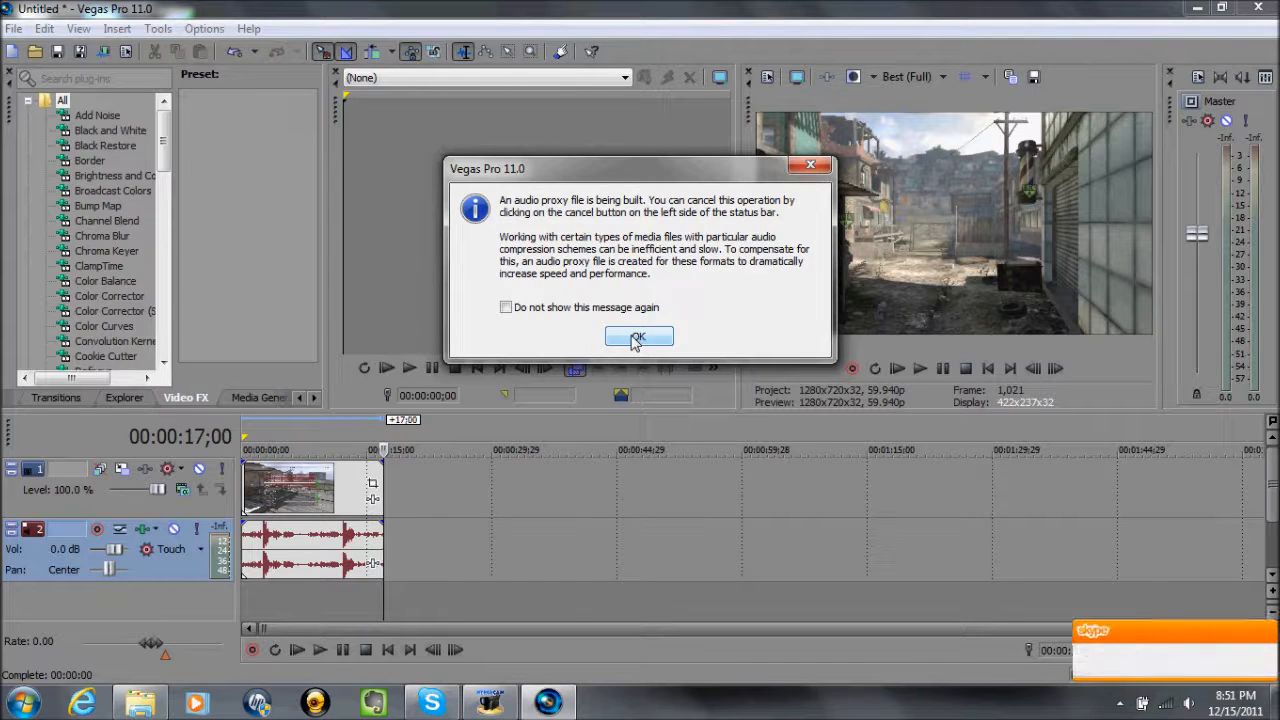
pyautogui.click(636, 338)
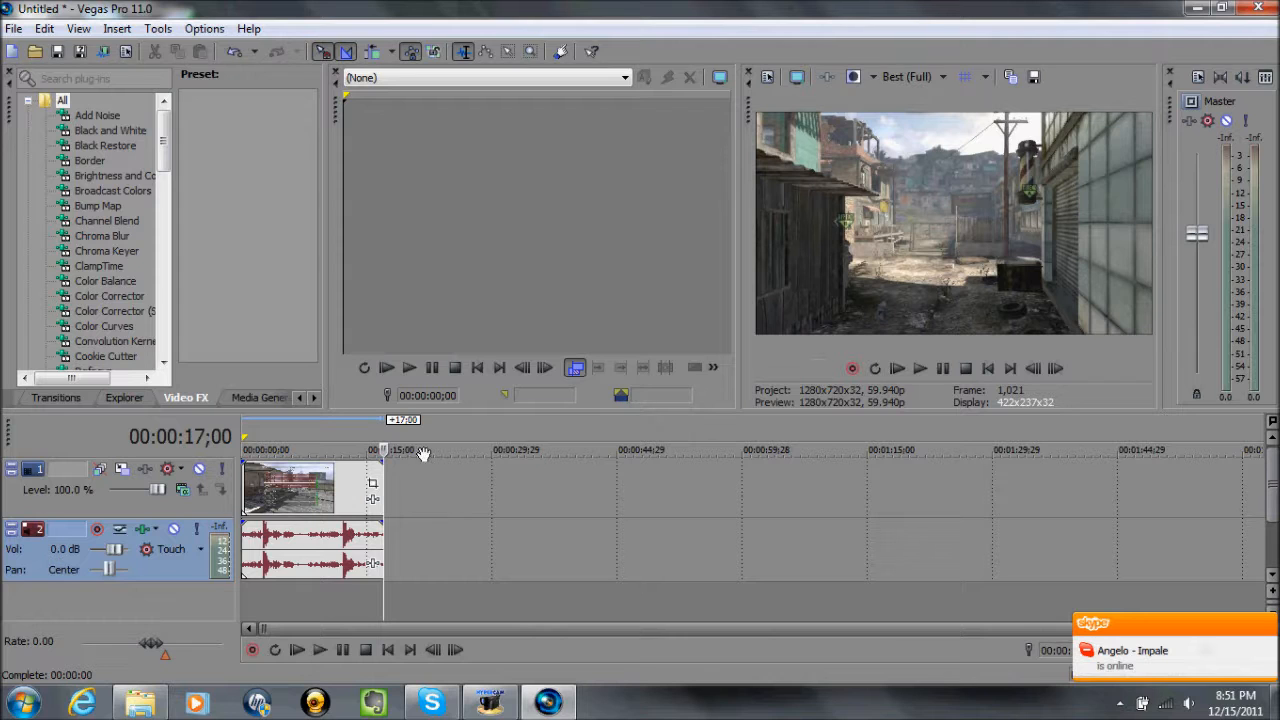
# Set the video event's resampling to Disable resample in its properties
pyautogui.rightClick(292, 487)
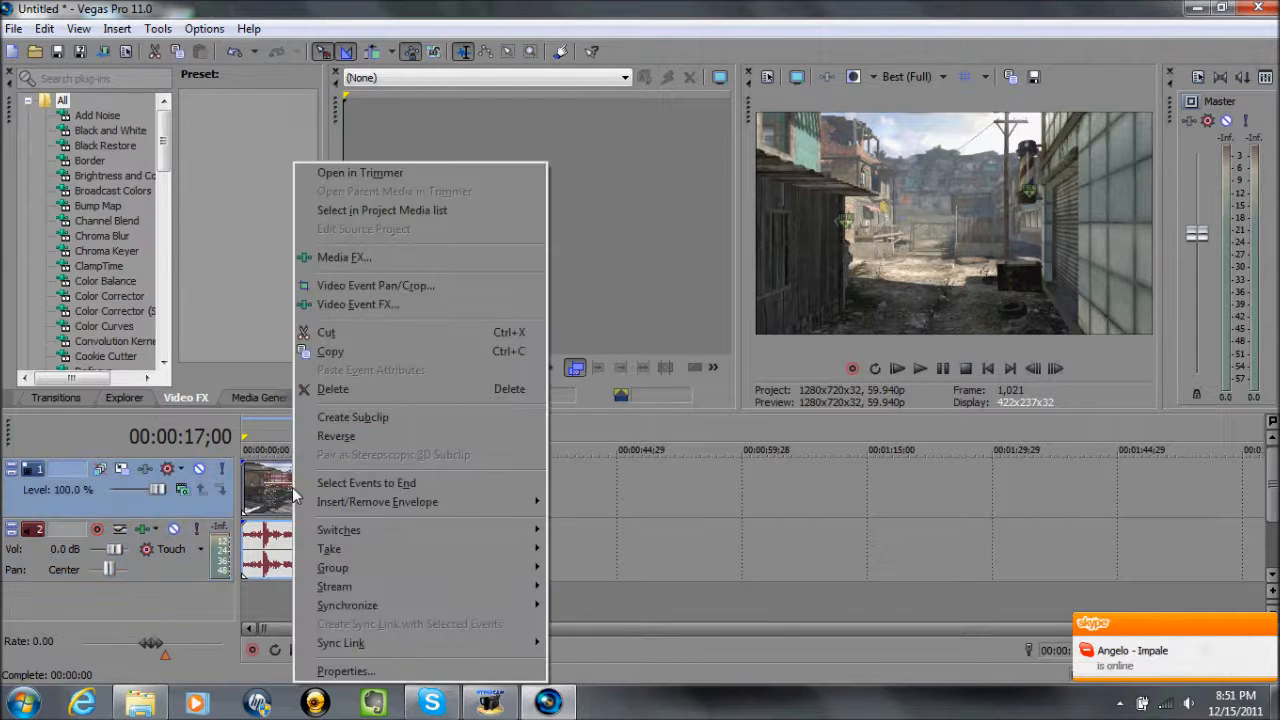
pyautogui.click(336, 671)
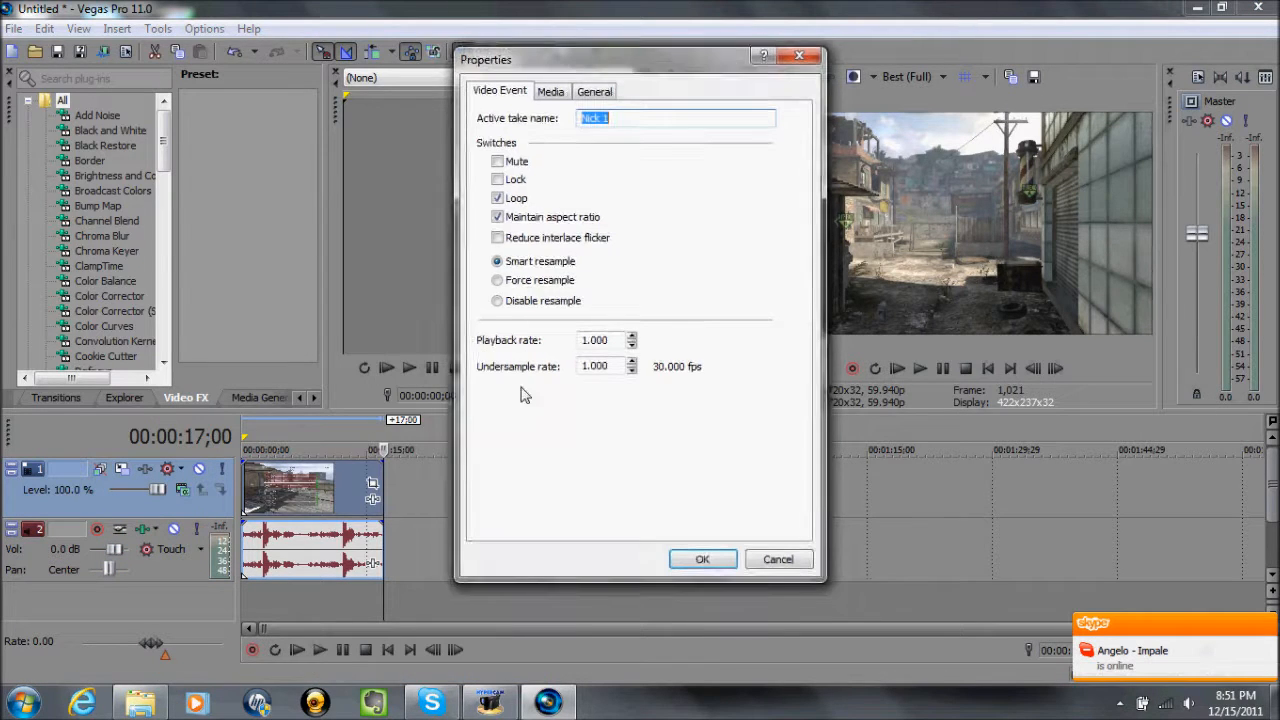
pyautogui.click(499, 306)
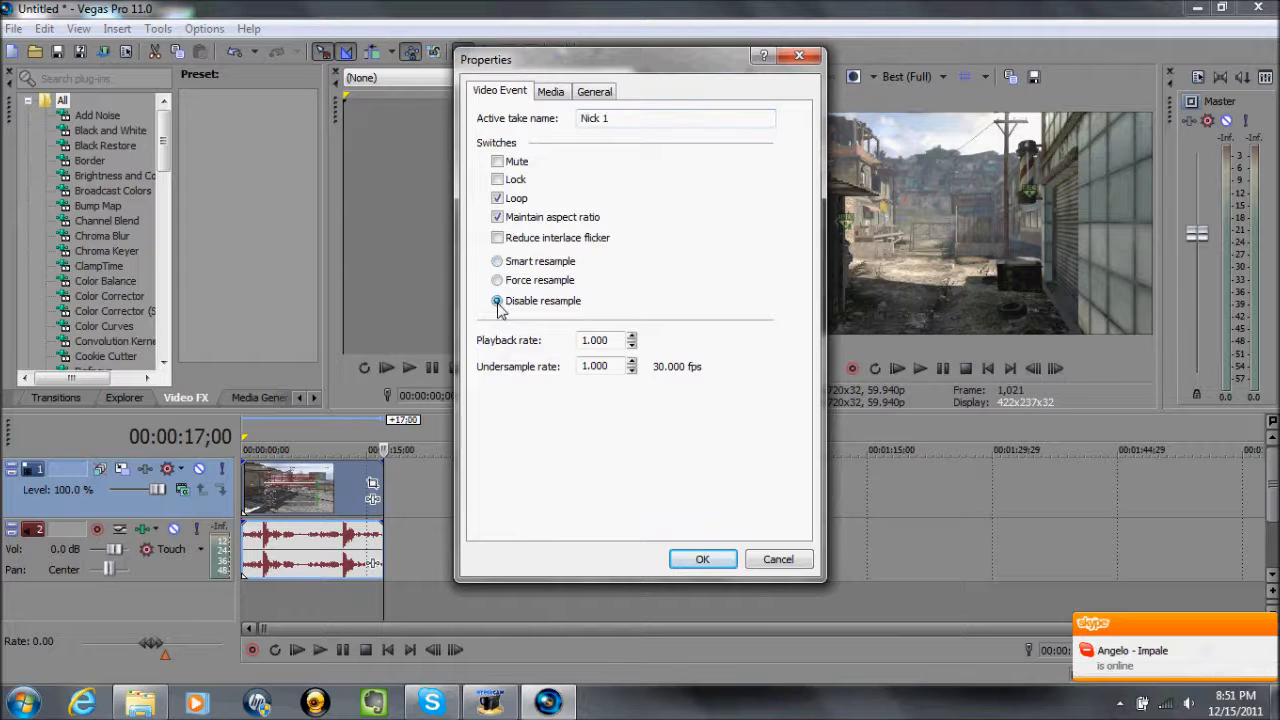
pyautogui.click(703, 560)
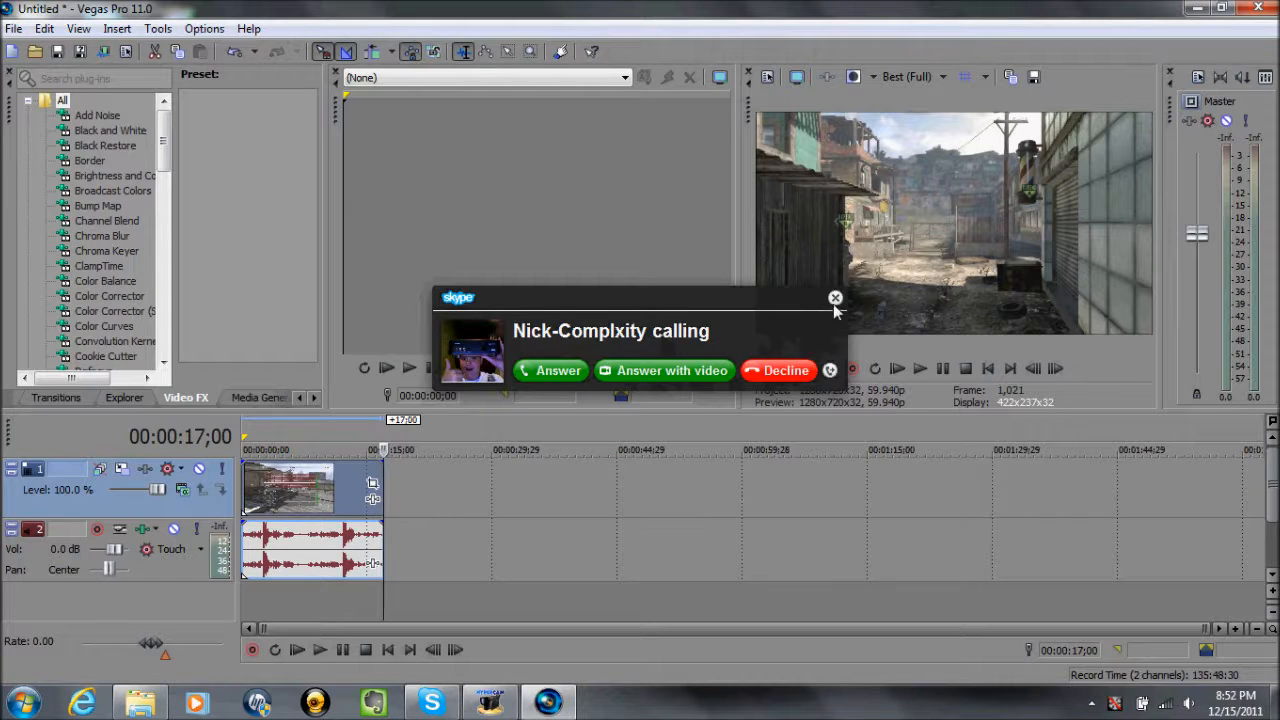
# Decline the incoming Skype call and play the clip from the start, pausing at 00:00:11;15 during the round winning kill
pyautogui.click(772, 370)
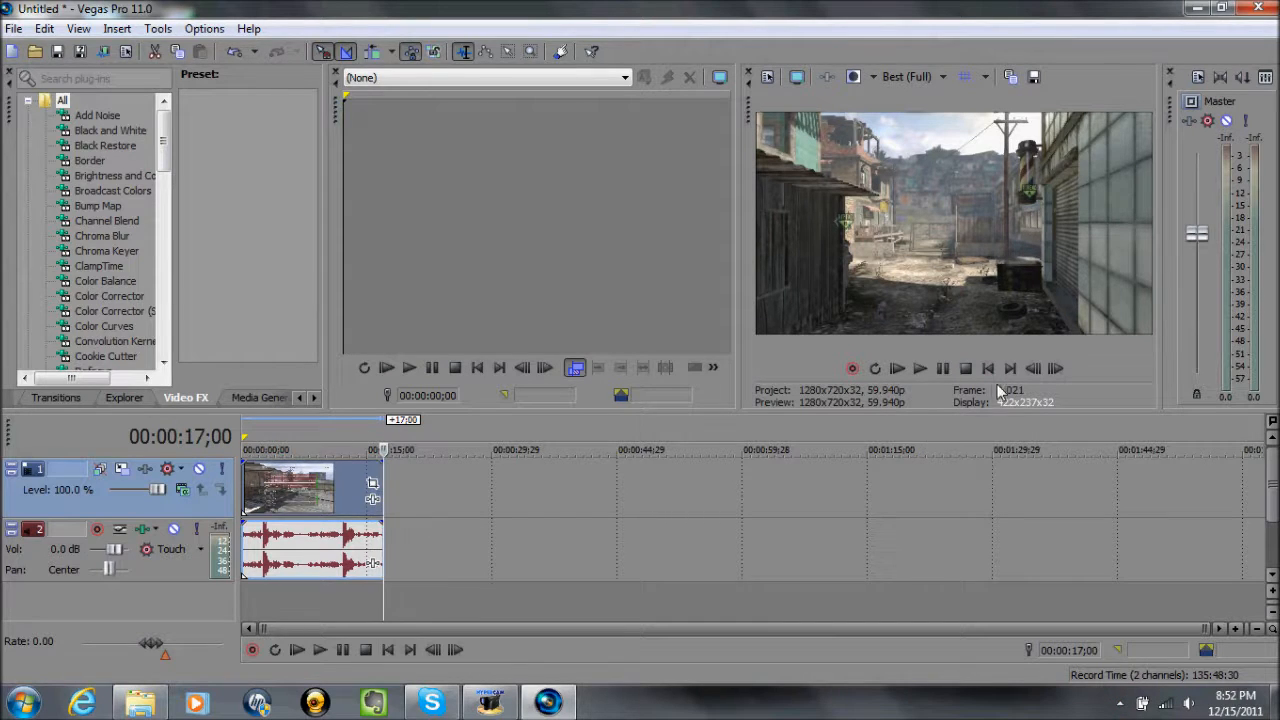
pyautogui.click(916, 370)
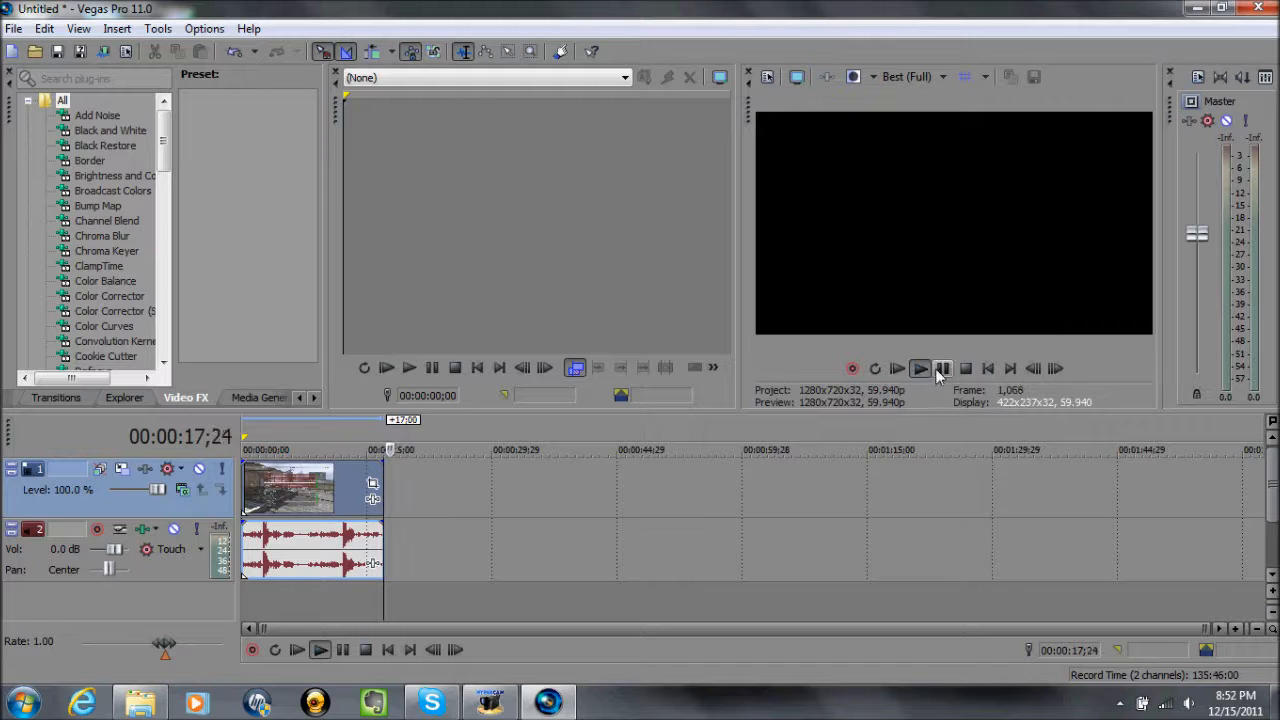
pyautogui.click(875, 369)
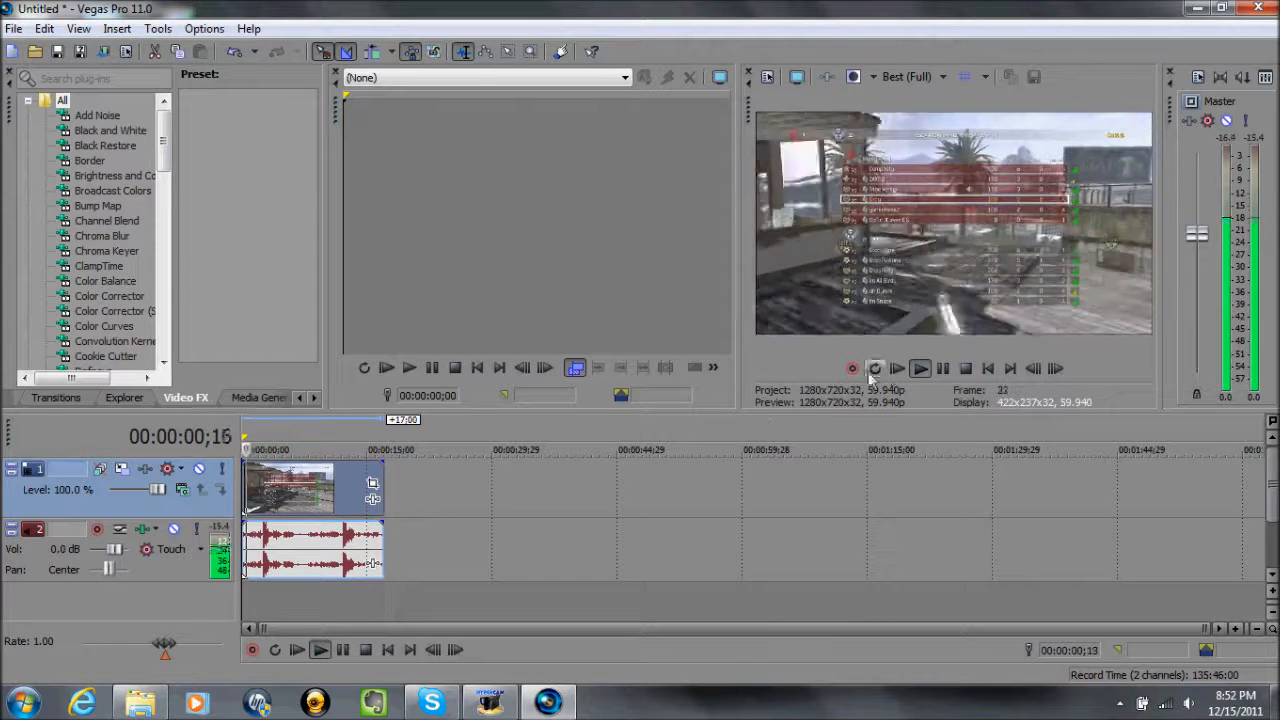
pyautogui.click(944, 370)
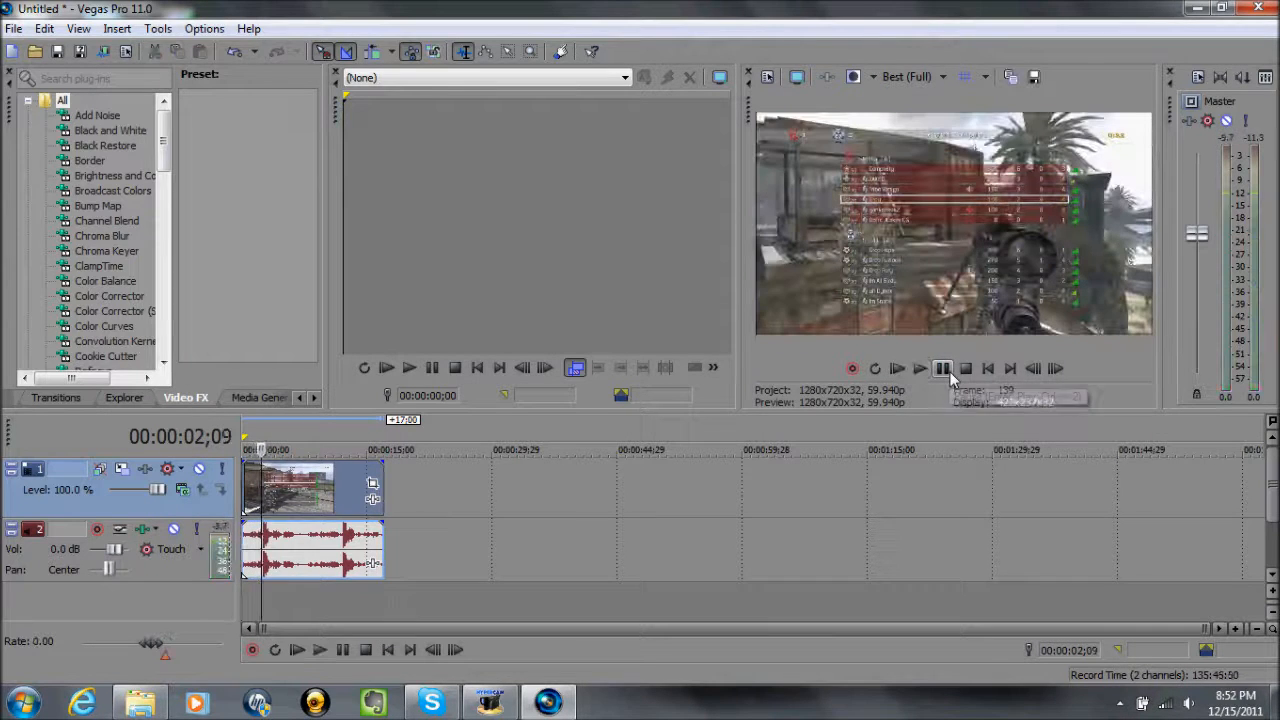
pyautogui.click(921, 369)
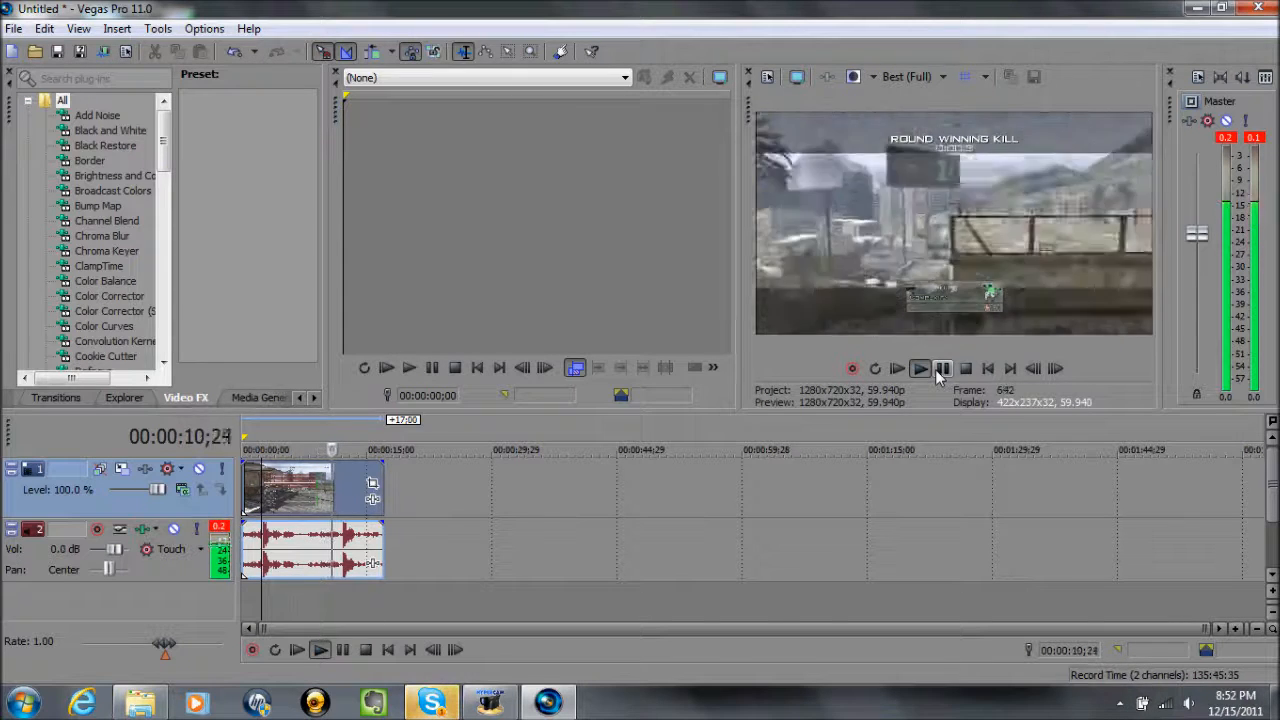
pyautogui.click(942, 369)
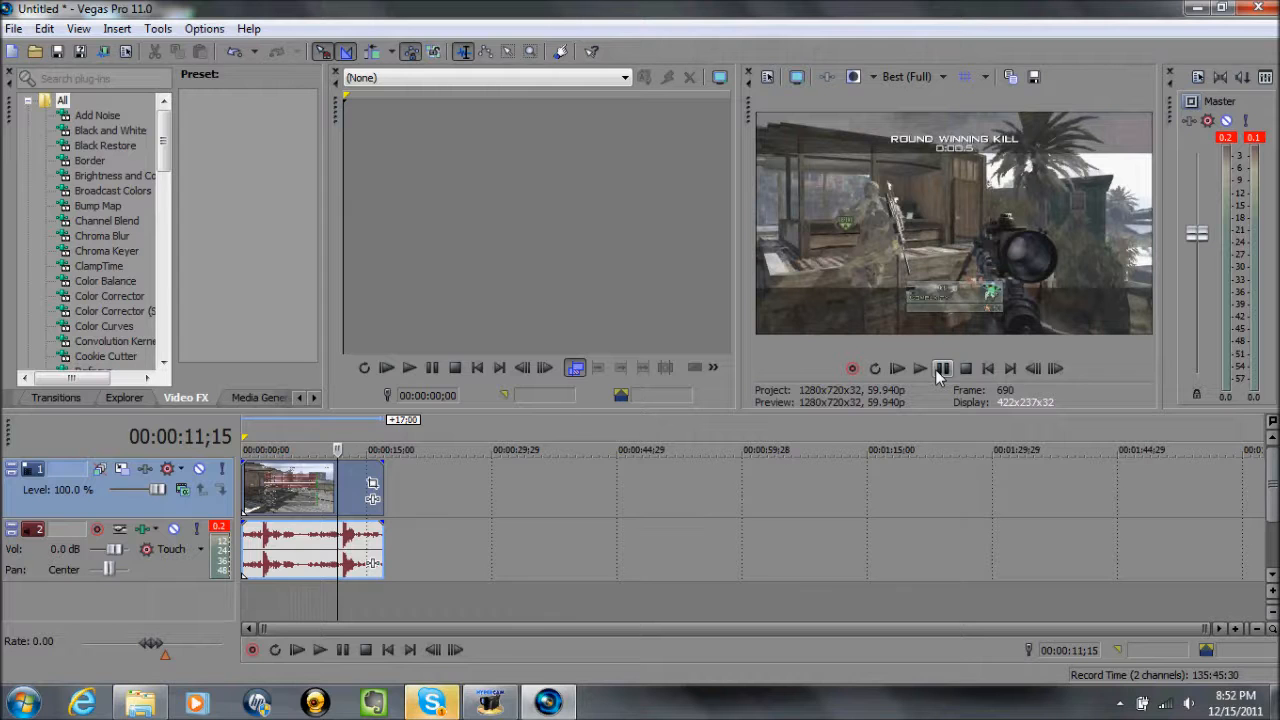
# Advance frame by frame to 00:00:12;14 and split the clip's video and audio there
pyautogui.click(1056, 369)
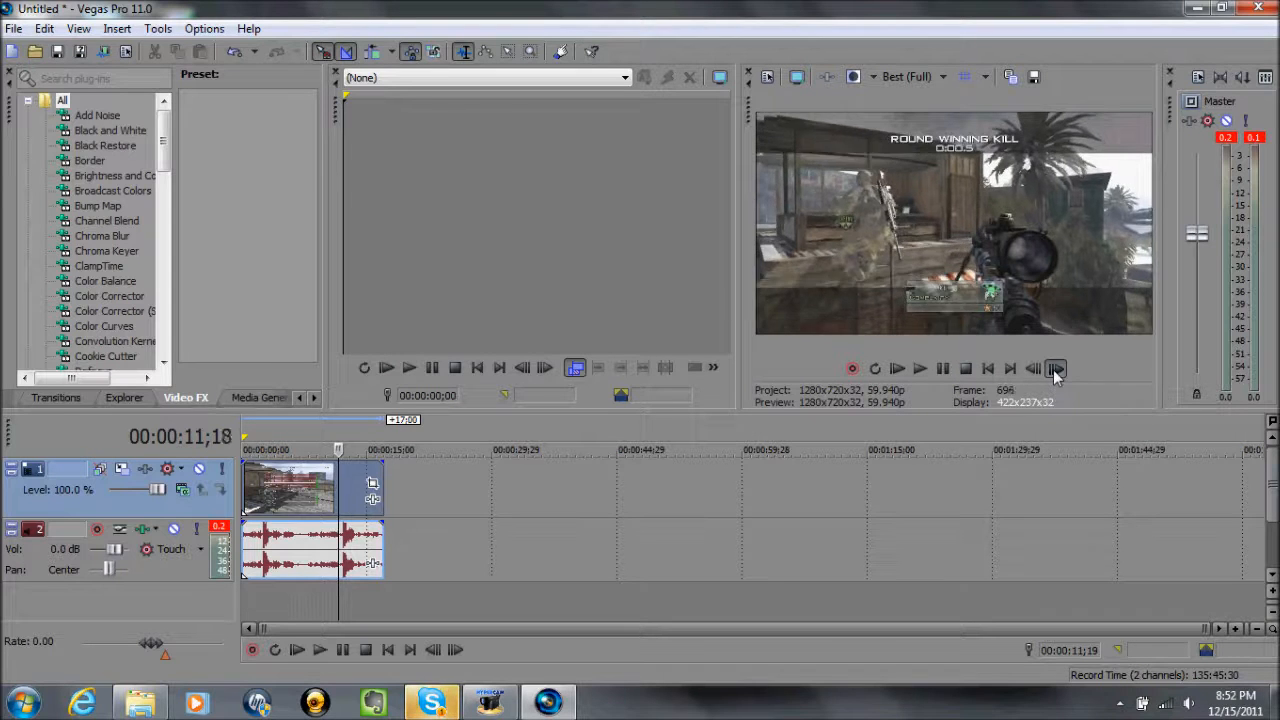
pyautogui.click(1056, 369)
pyautogui.click(1056, 369)
pyautogui.click(1056, 369)
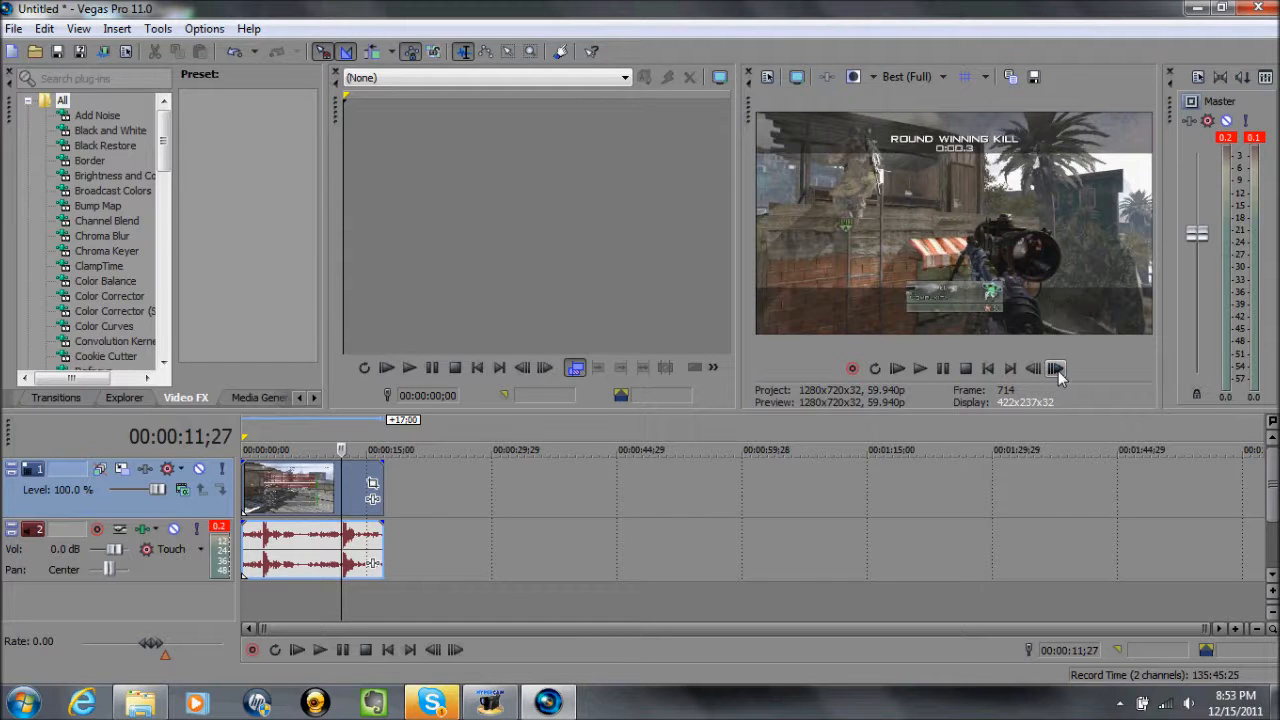
pyautogui.click(1056, 369)
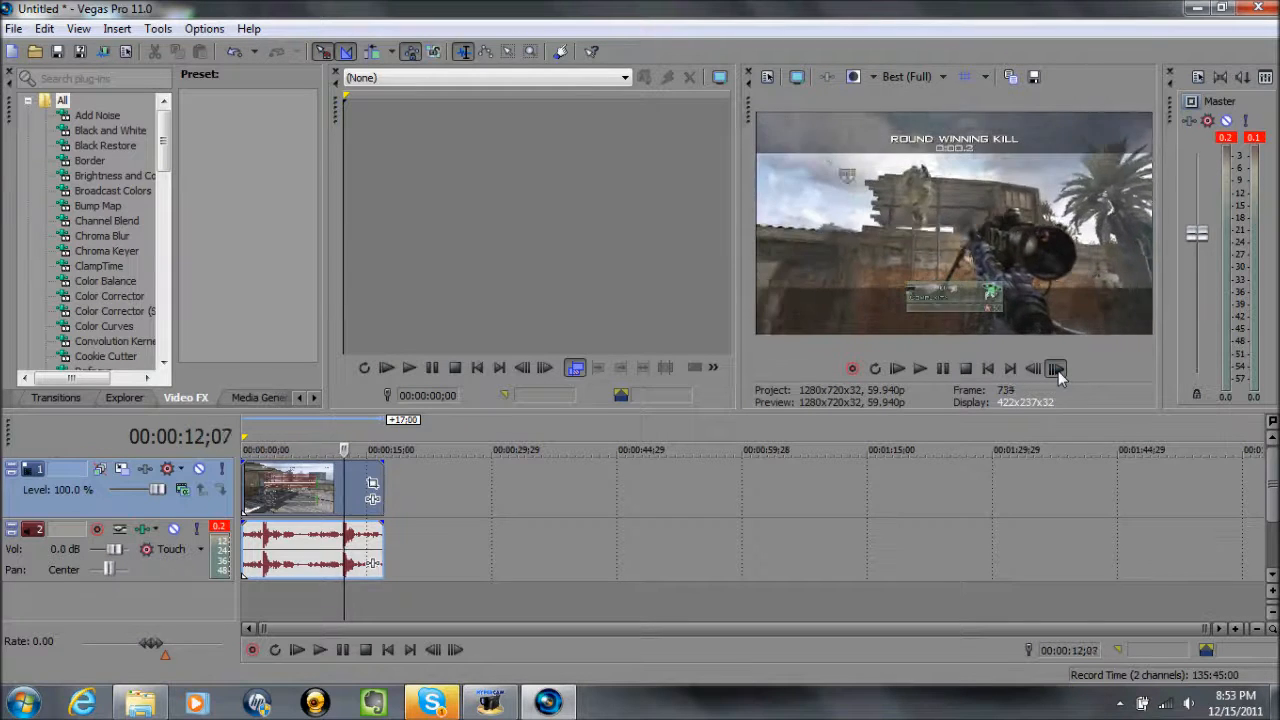
pyautogui.click(1056, 369)
pyautogui.click(1056, 369)
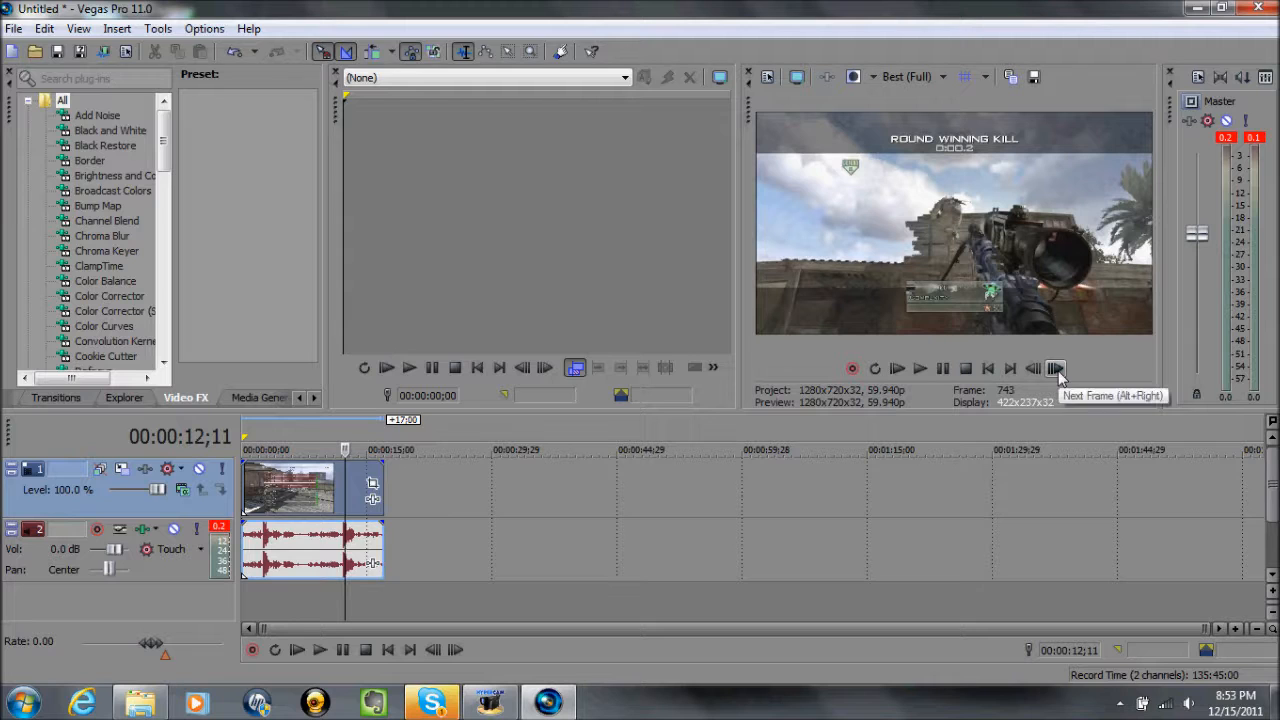
pyautogui.click(1056, 369)
pyautogui.click(1056, 369)
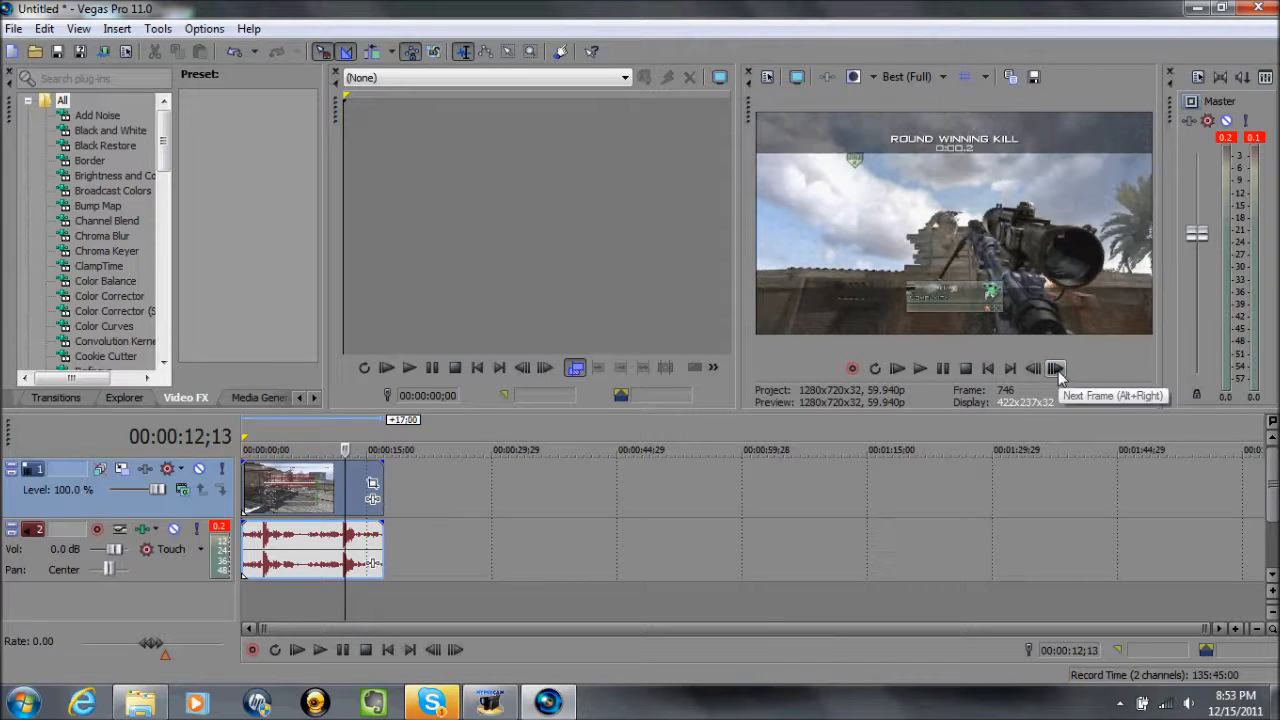
pyautogui.click(1056, 369)
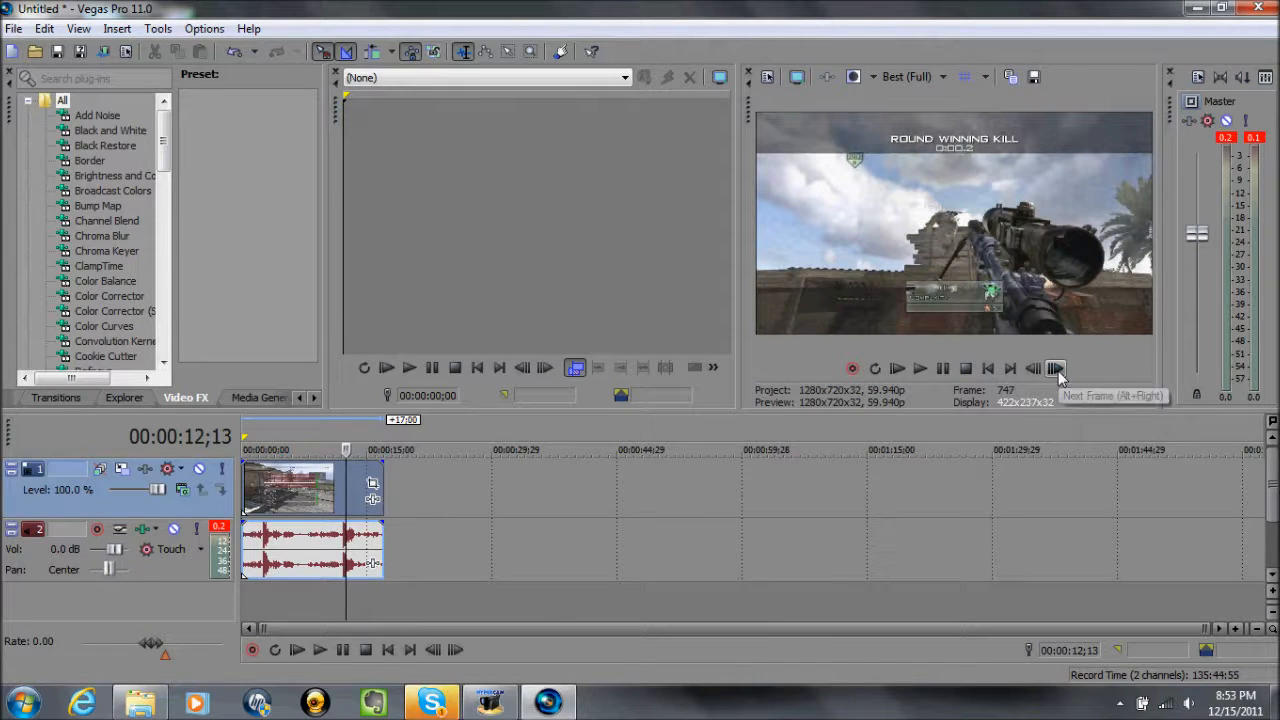
pyautogui.click(1056, 369)
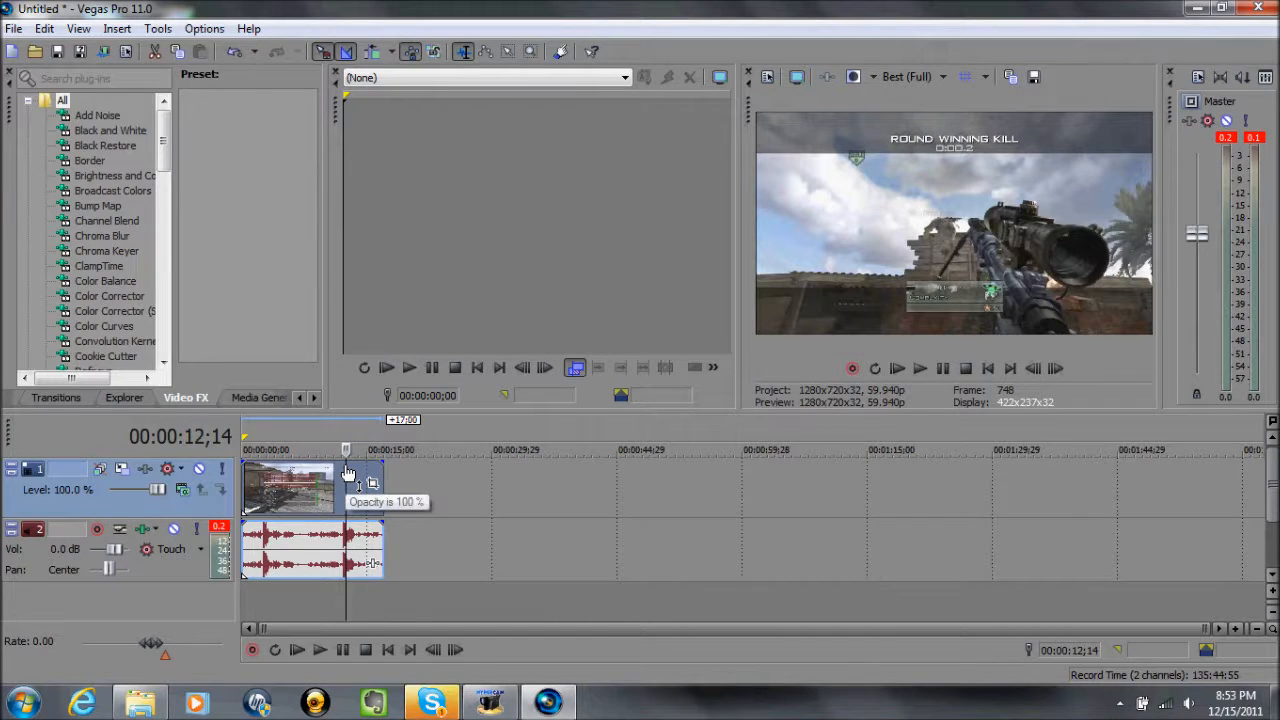
pyautogui.press('s')
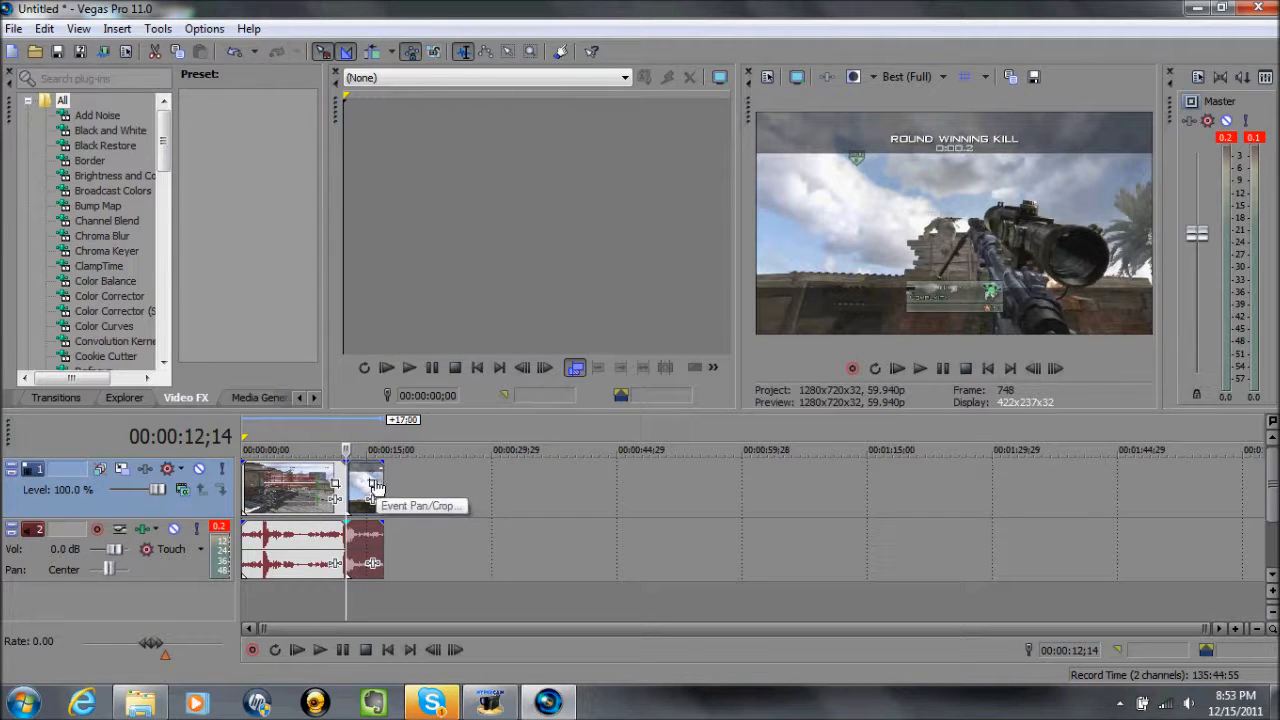
# Try to delete the audio after the split point, and undo the deletion
pyautogui.click(370, 563)
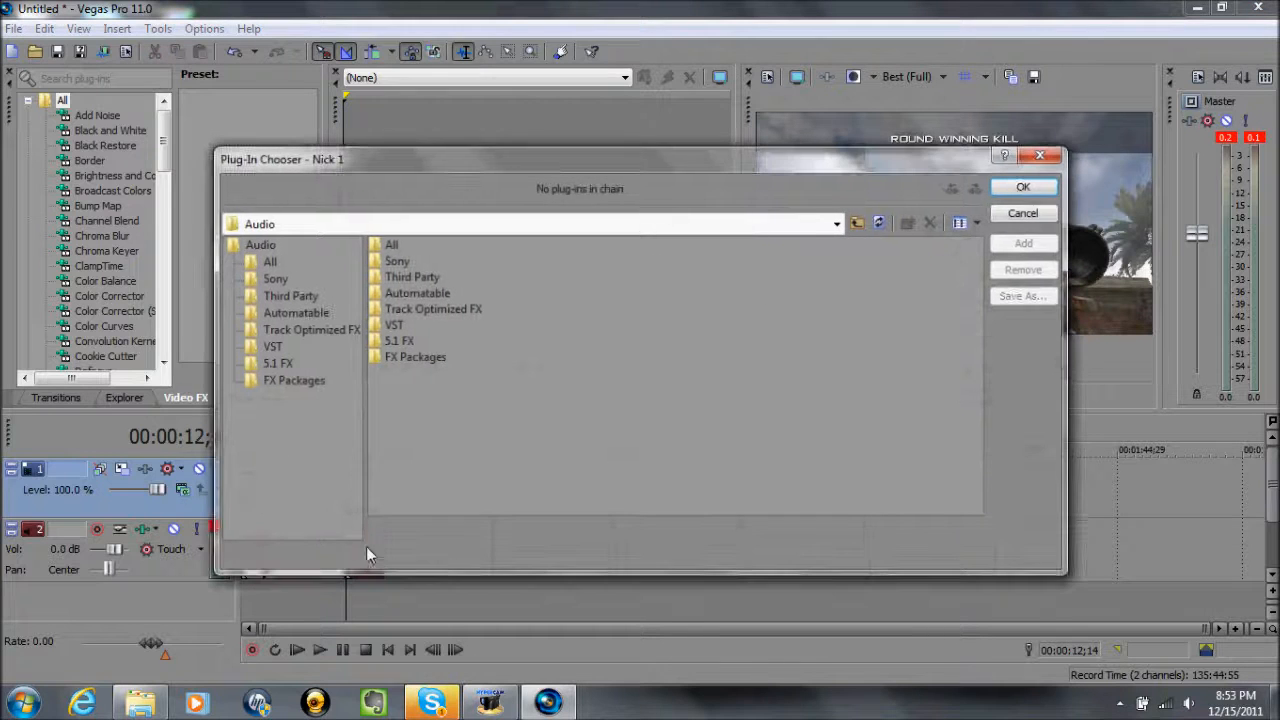
pyautogui.click(1040, 155)
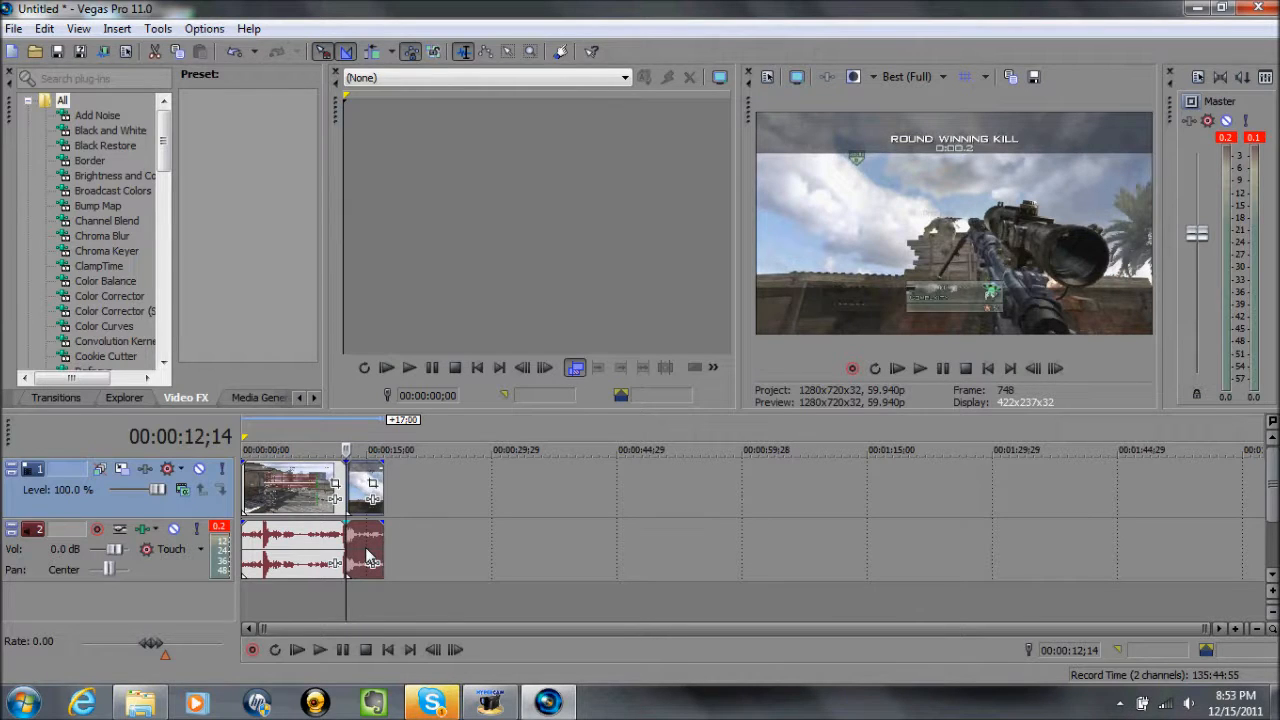
pyautogui.press('Delete')
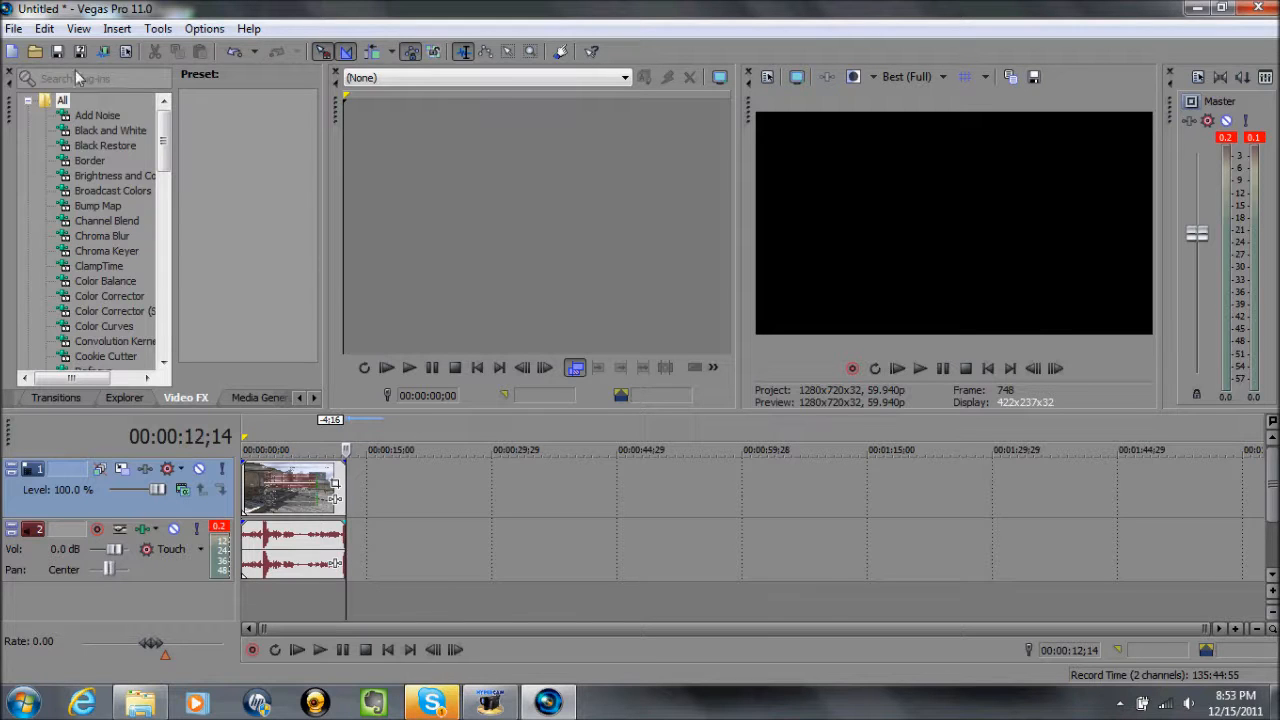
pyautogui.click(234, 51)
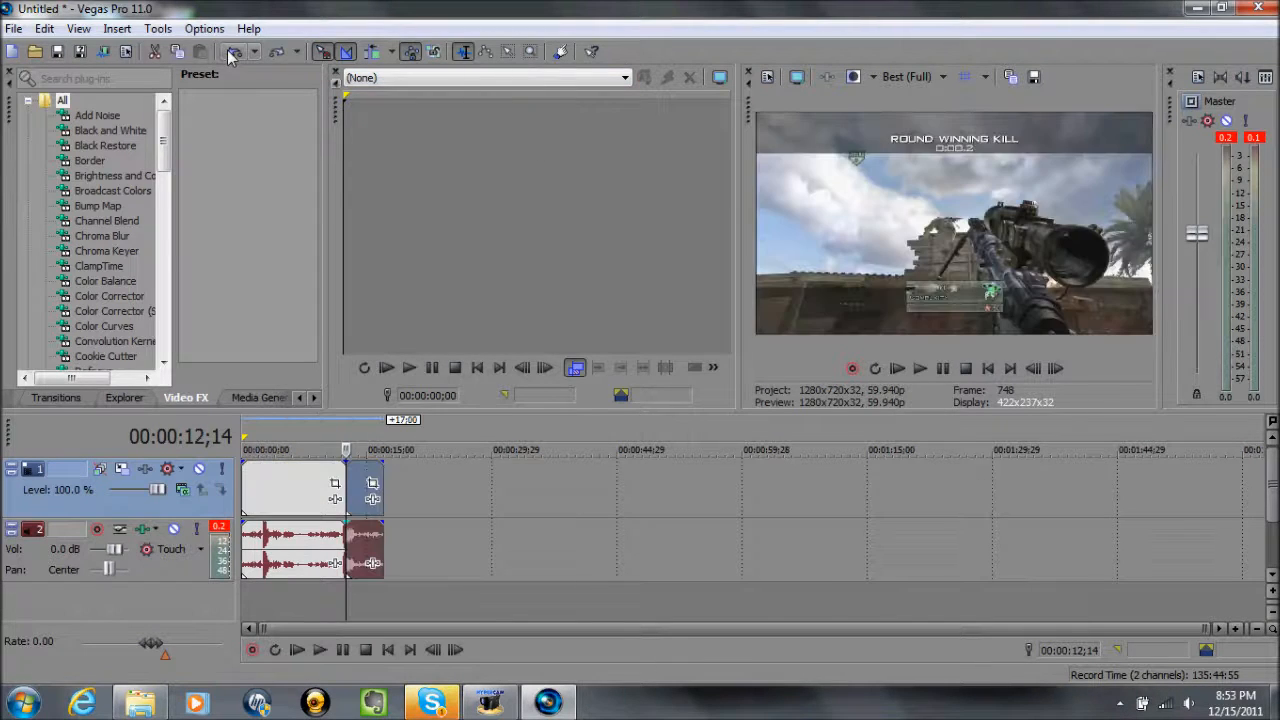
# Delete only the audio of the segment after the split, keeping that segment's video
pyautogui.click(373, 535)
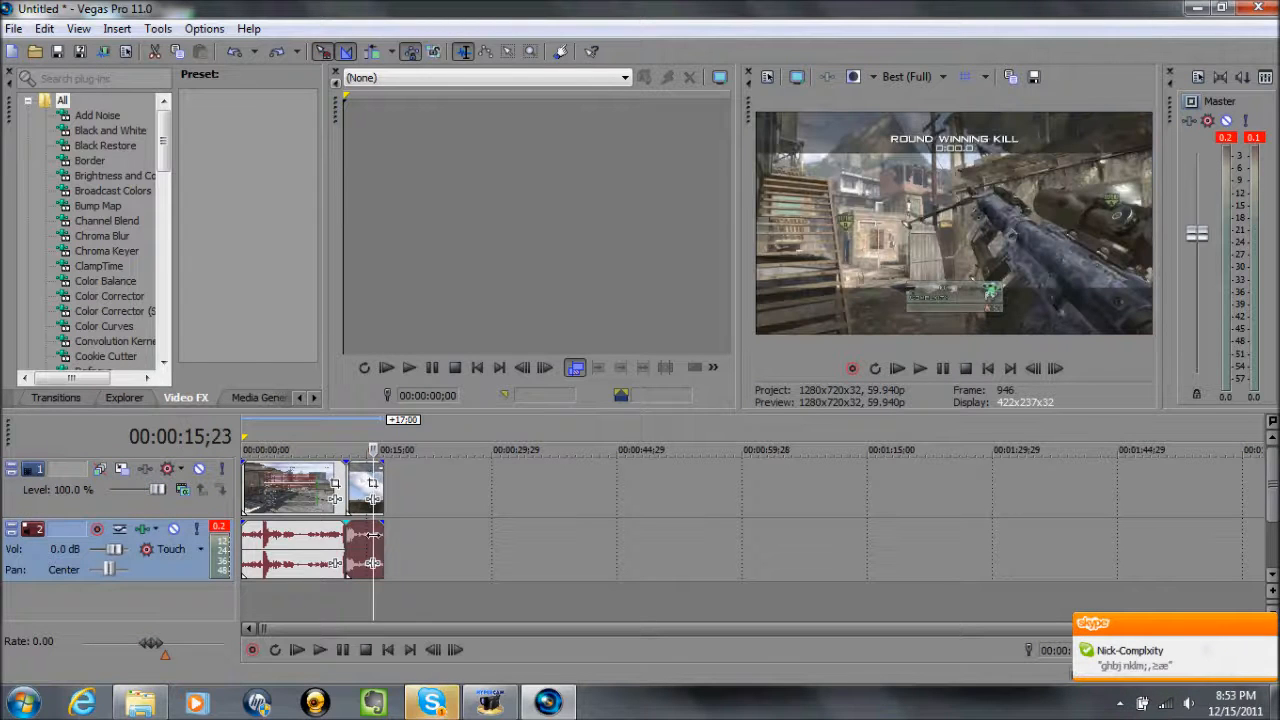
pyautogui.press('Delete')
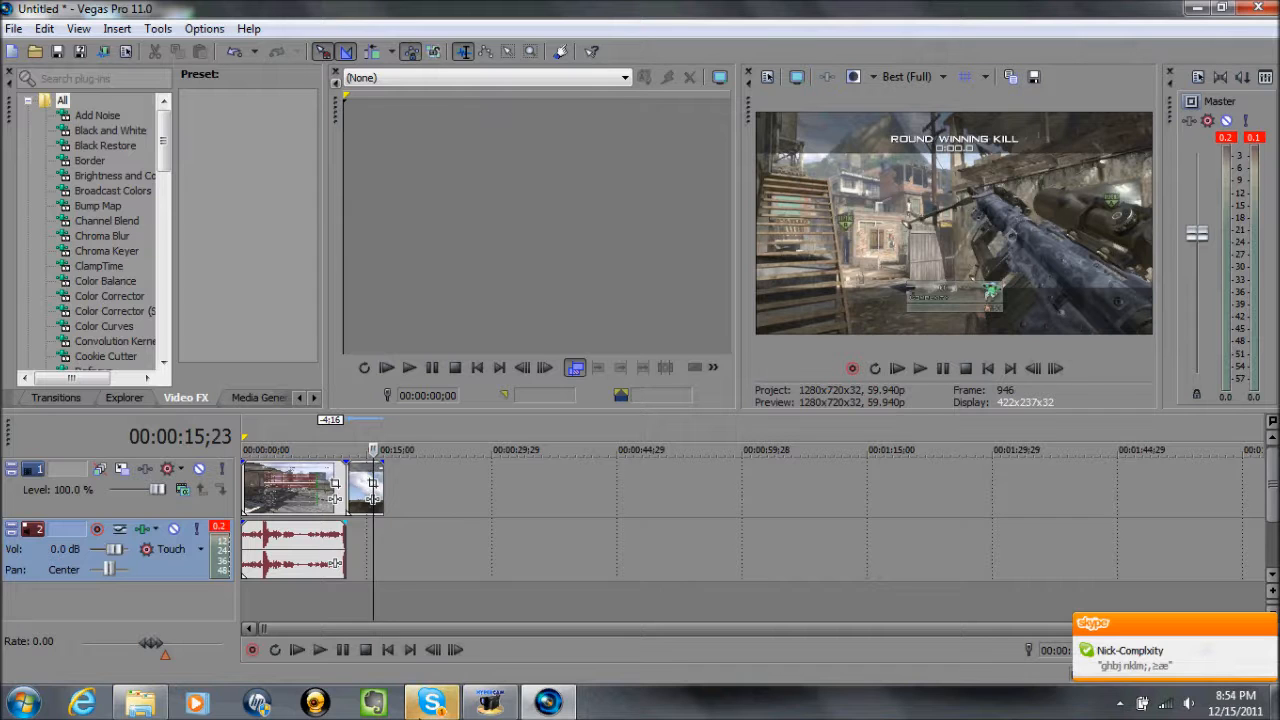
# Switch to Skype, set the online status to Do Not Disturb, and close its window
pyautogui.click(430, 703)
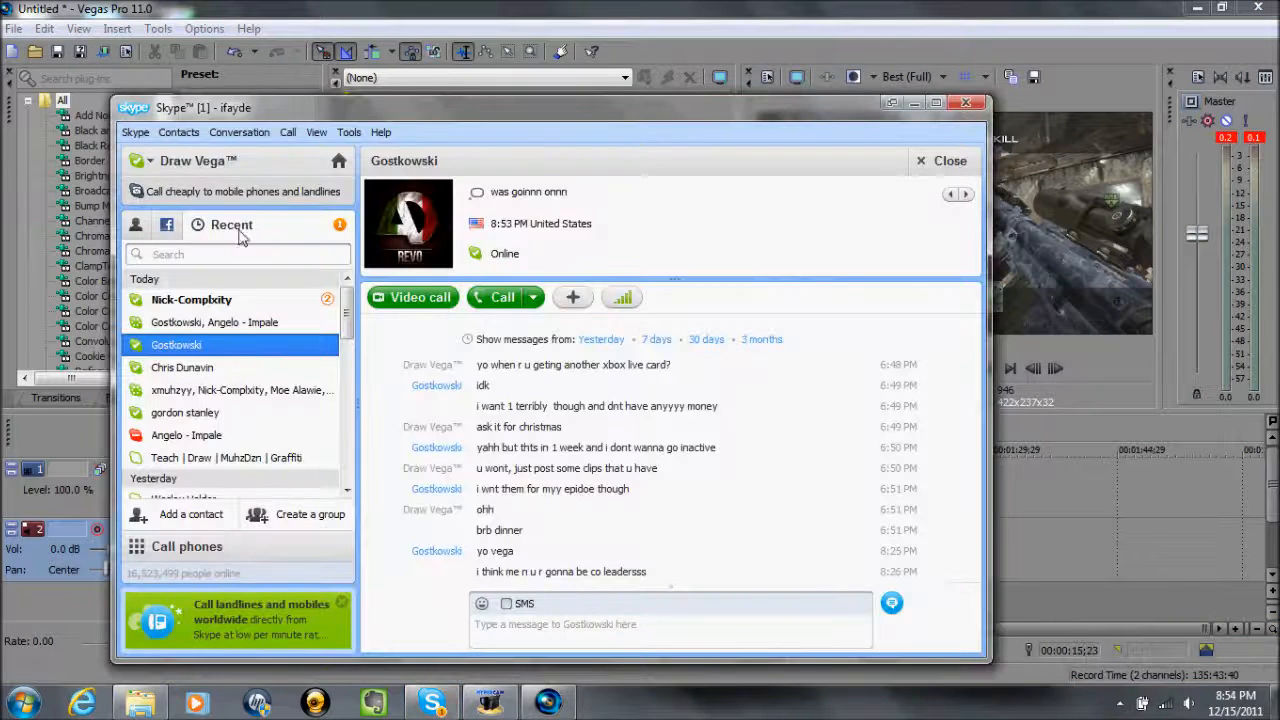
pyautogui.click(140, 160)
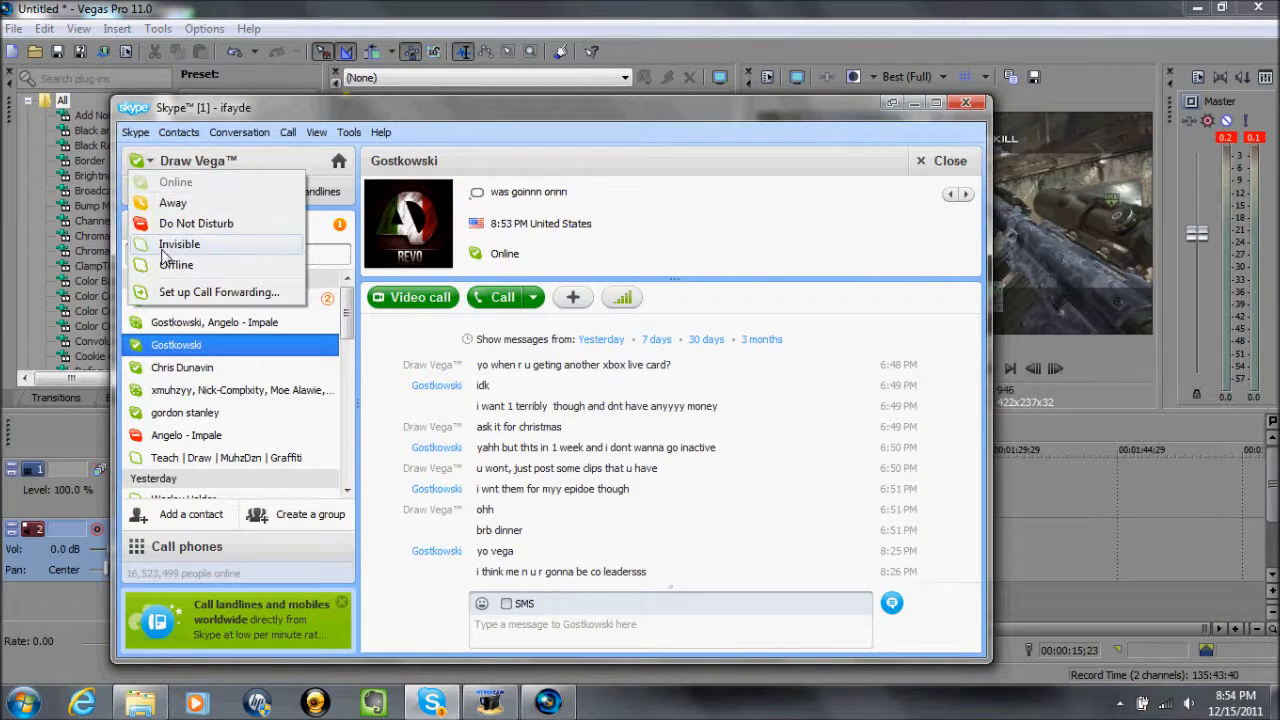
pyautogui.click(170, 223)
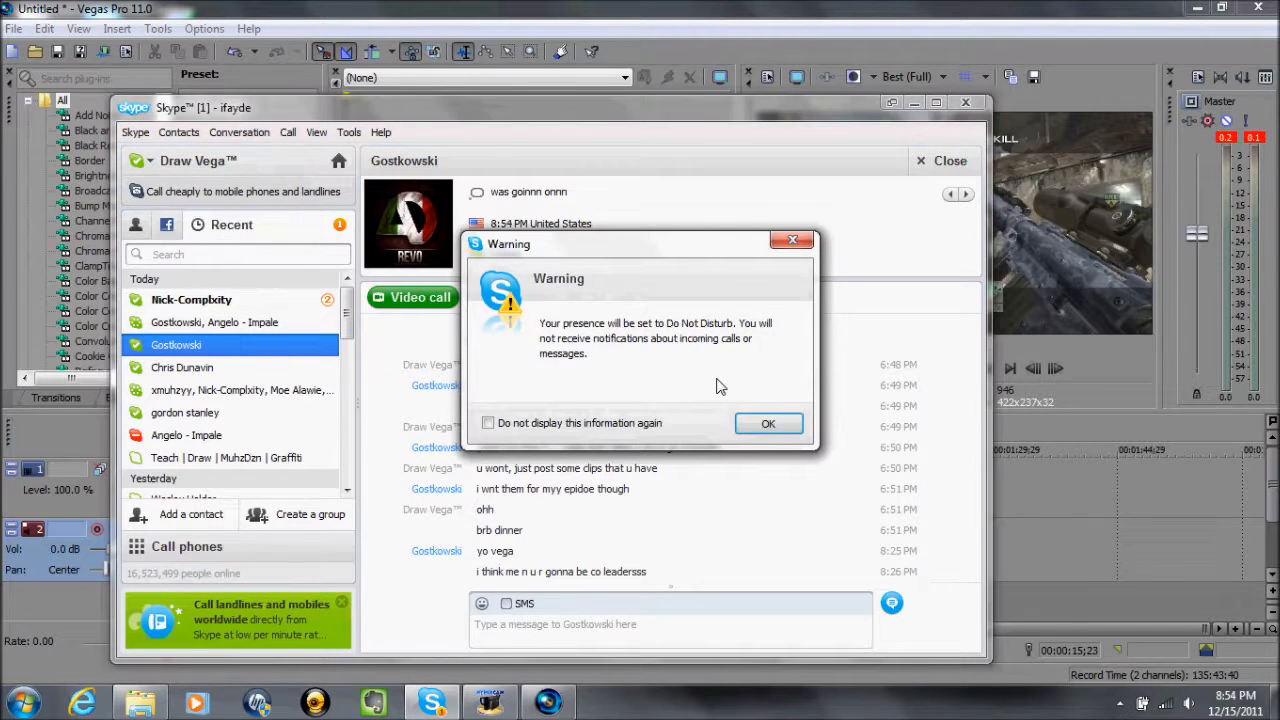
pyautogui.click(766, 423)
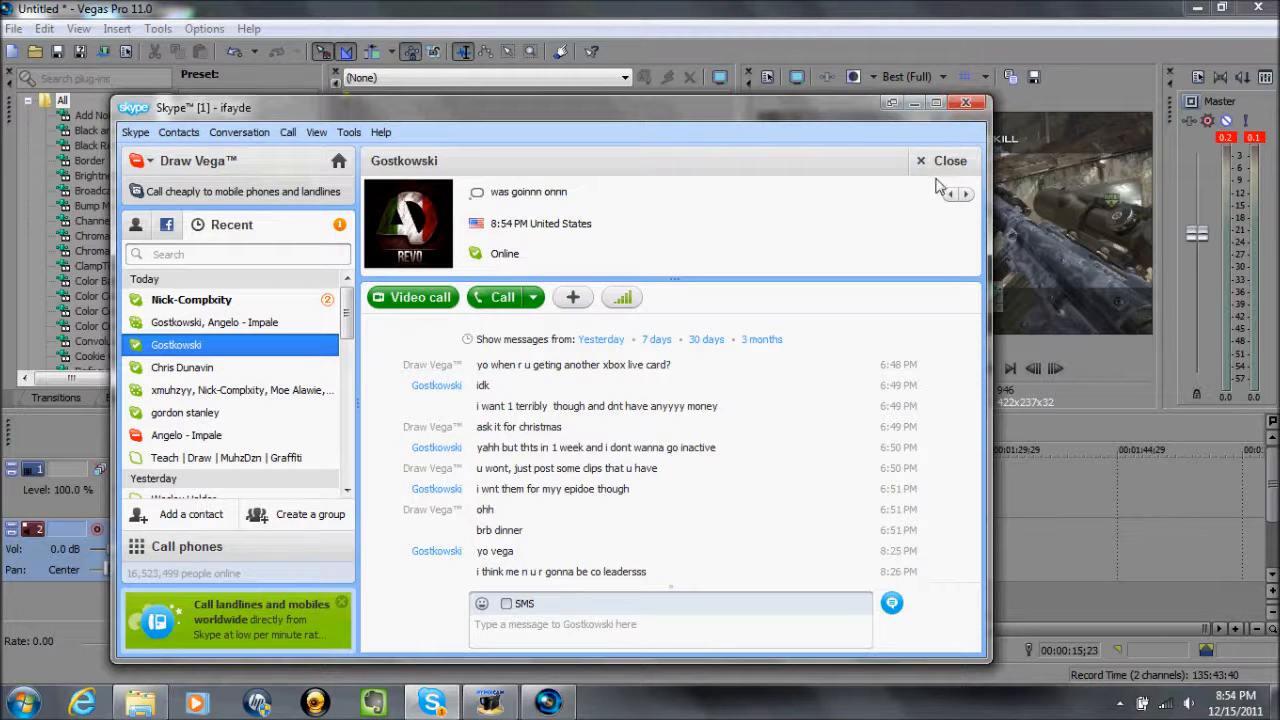
pyautogui.click(966, 104)
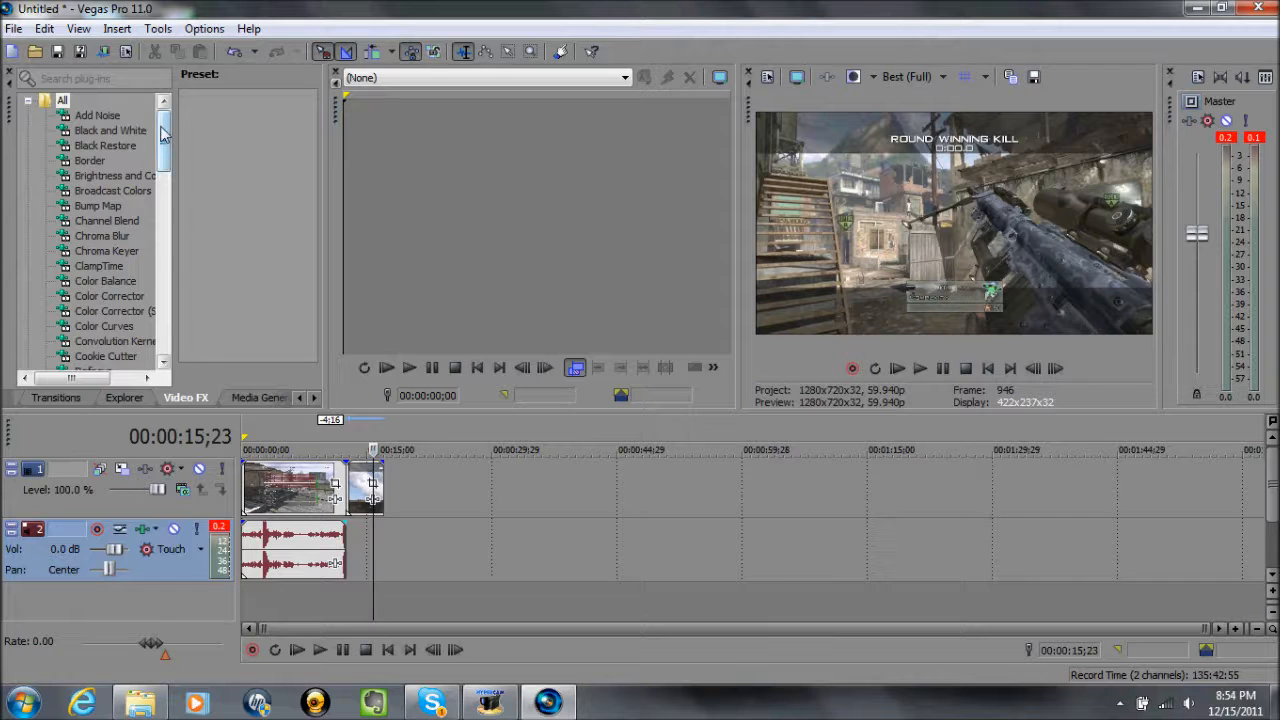
# Find the TwixtorPRO effect in the list of video effects
pyautogui.moveTo(165, 135); pyautogui.dragTo(165, 256)
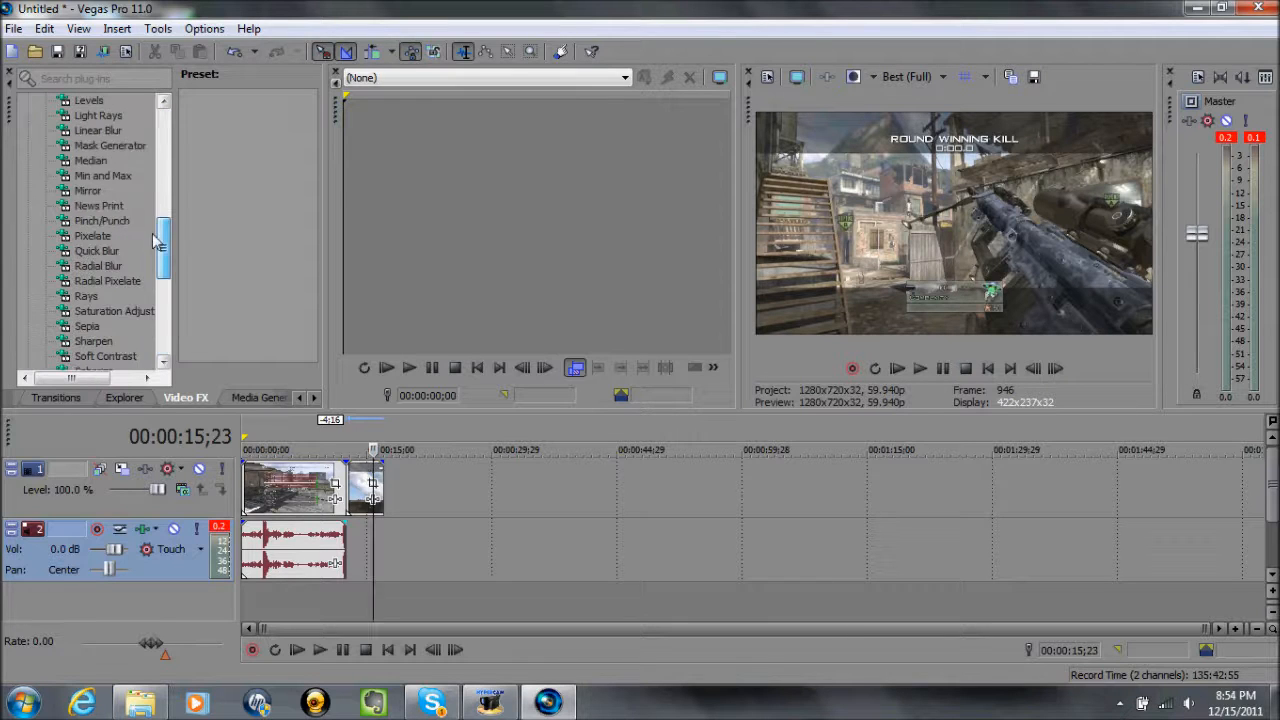
pyautogui.click(68, 400)
pyautogui.click(108, 399)
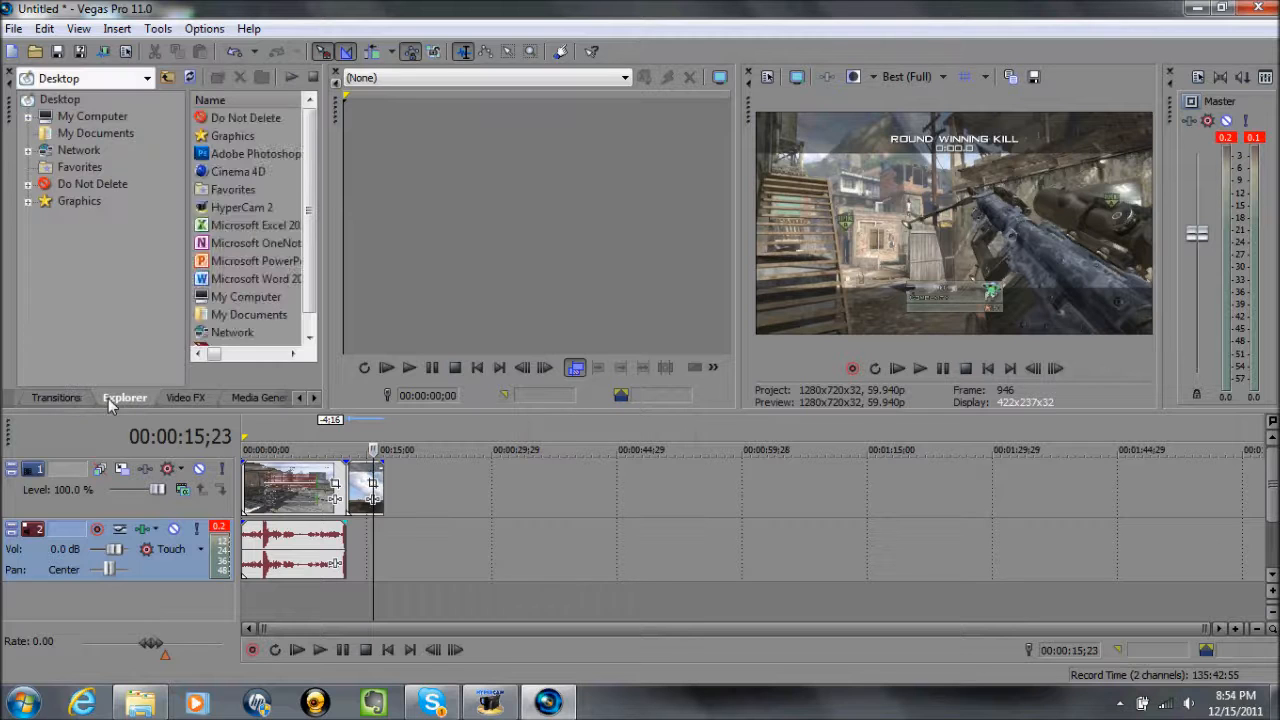
pyautogui.click(59, 404)
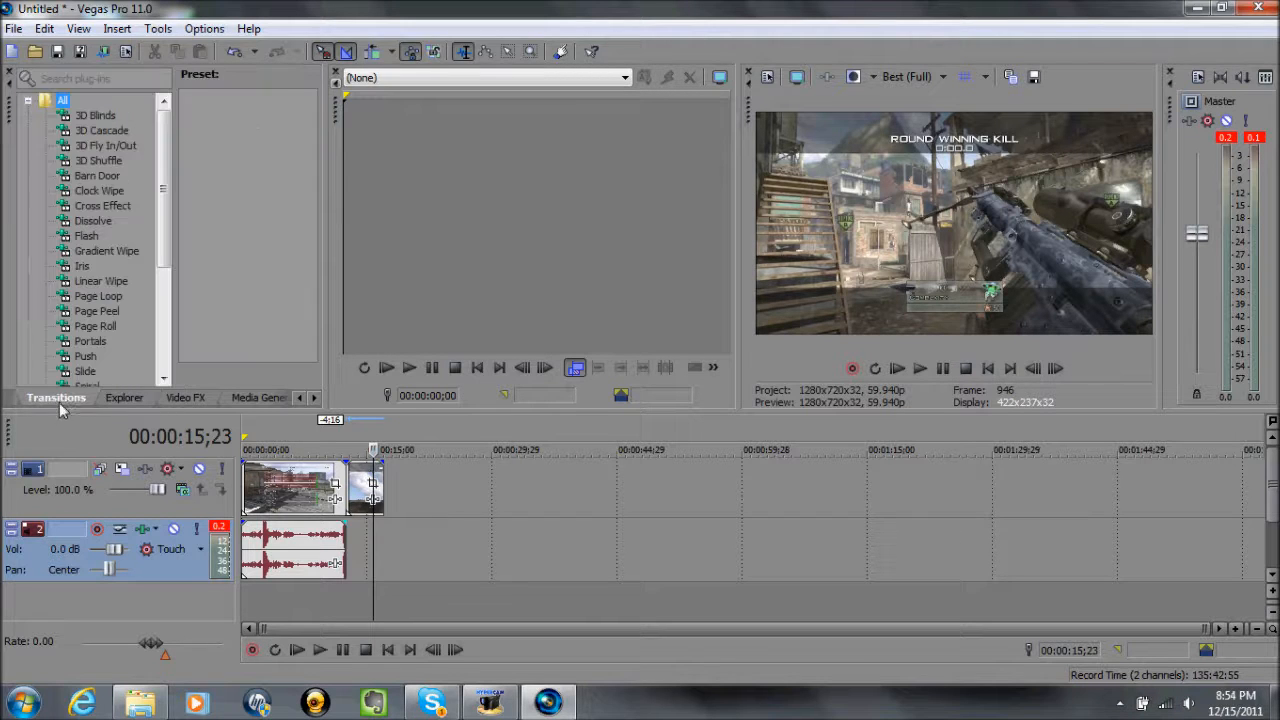
pyautogui.click(119, 401)
pyautogui.click(184, 403)
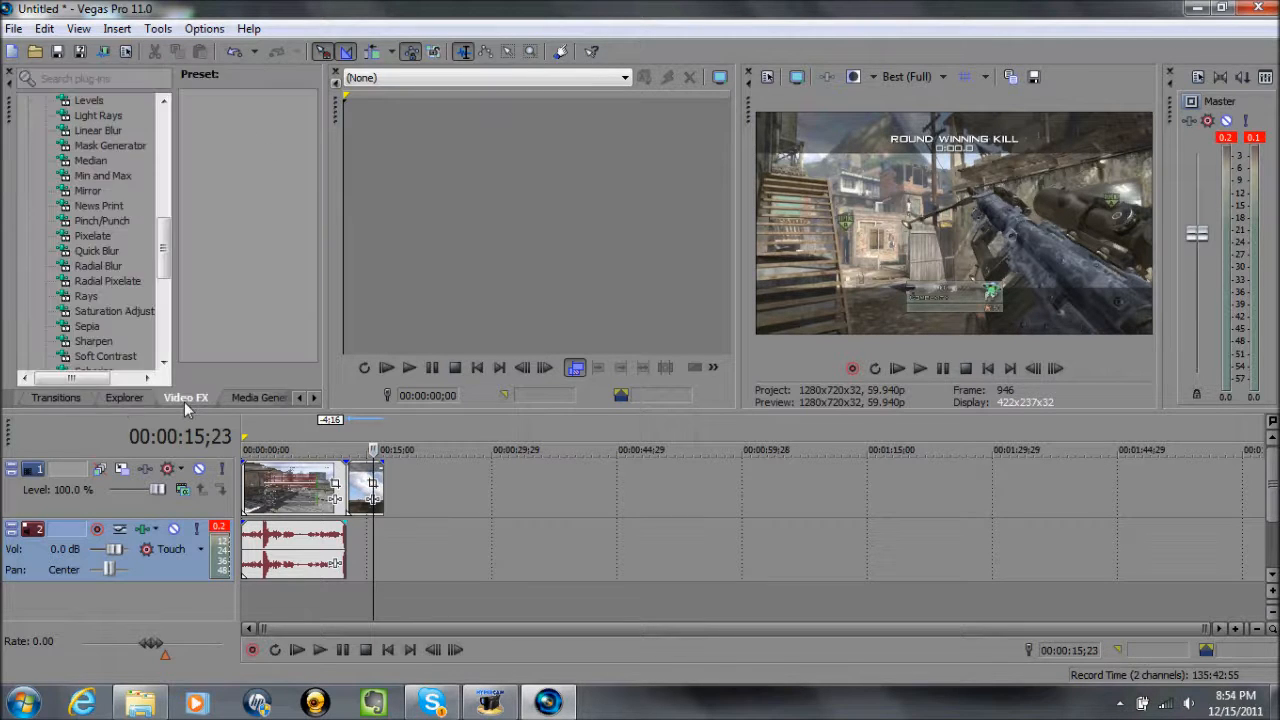
pyautogui.moveTo(165, 233); pyautogui.dragTo(170, 300)
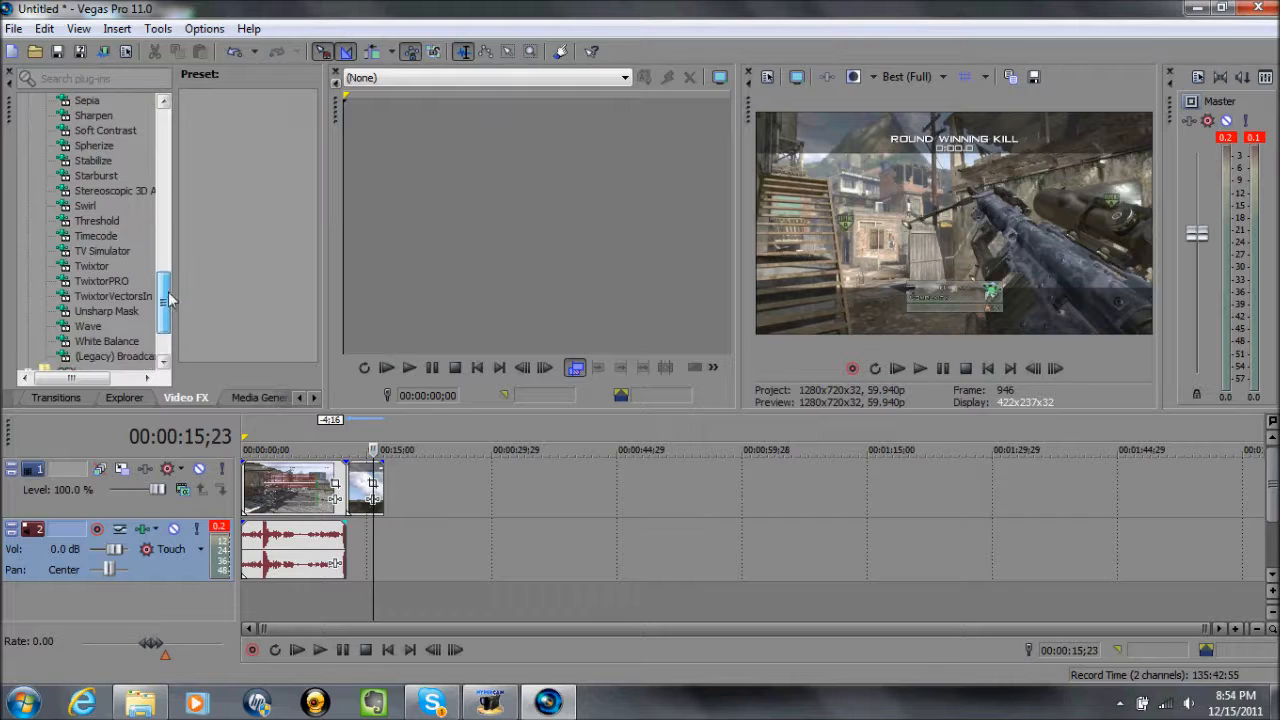
pyautogui.click(110, 283)
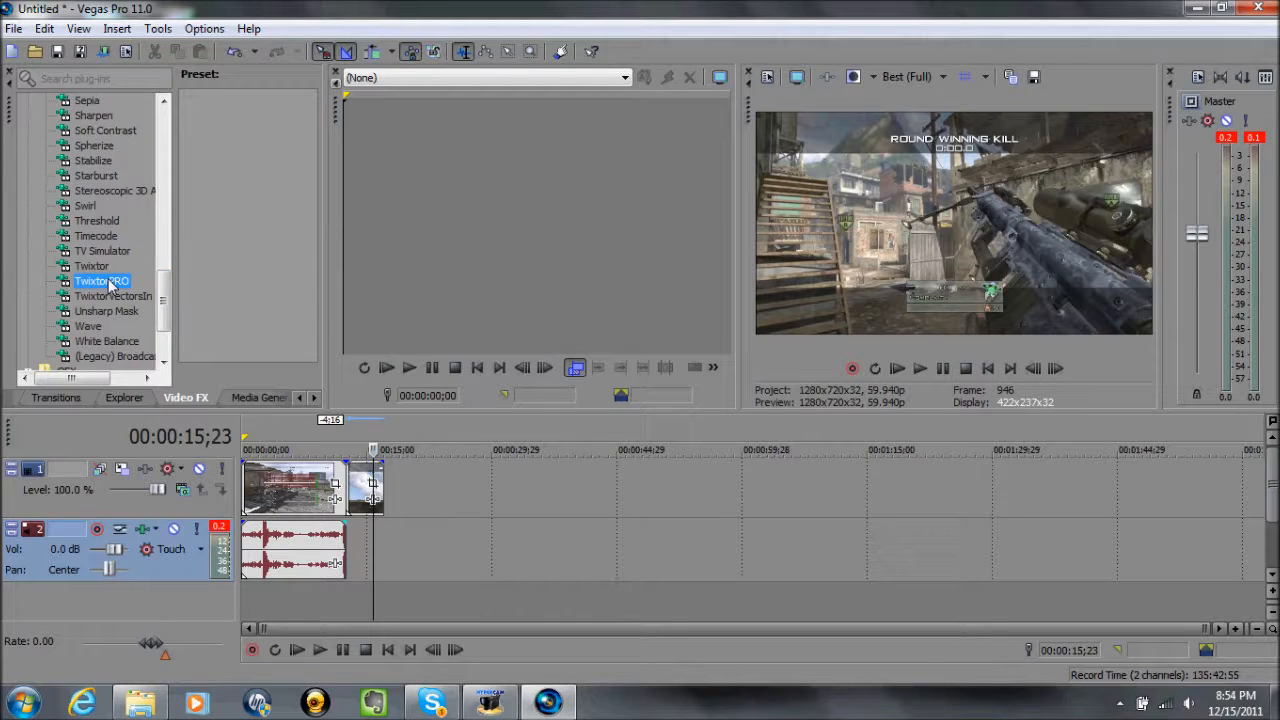
pyautogui.moveTo(110, 283); pyautogui.dragTo(370, 486)
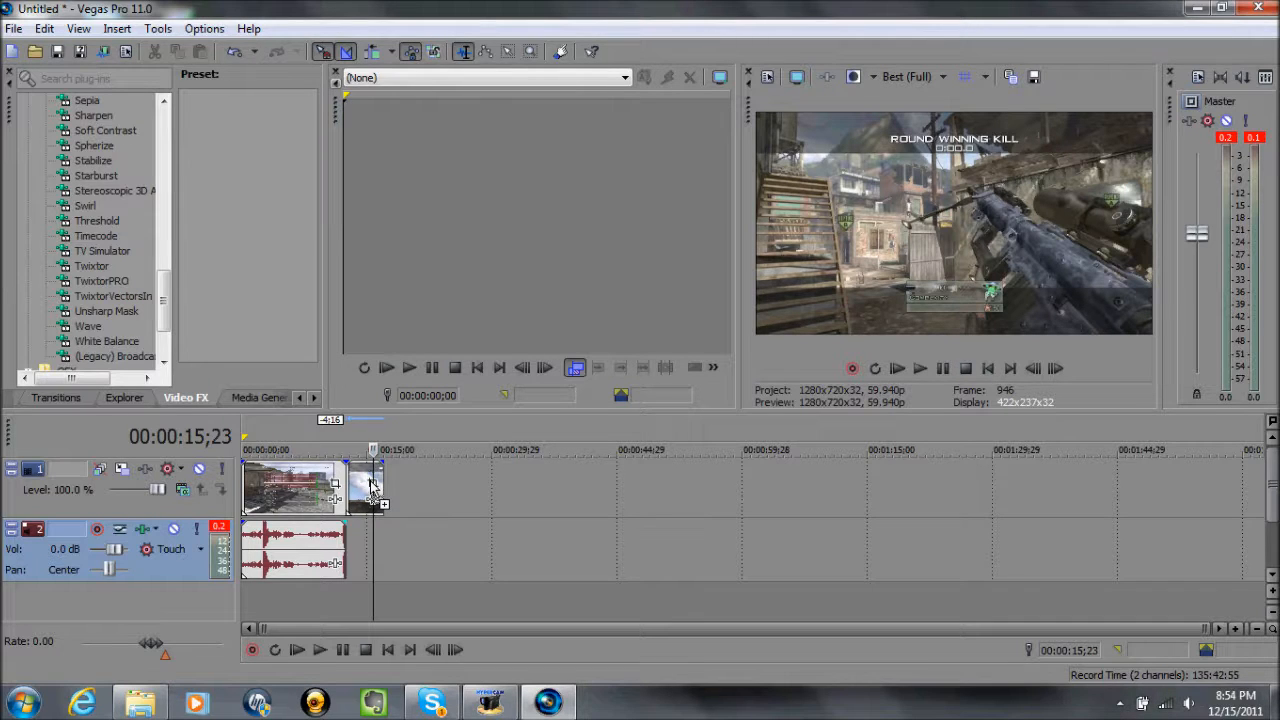
pyautogui.moveTo(370, 487); pyautogui.dragTo(371, 489)
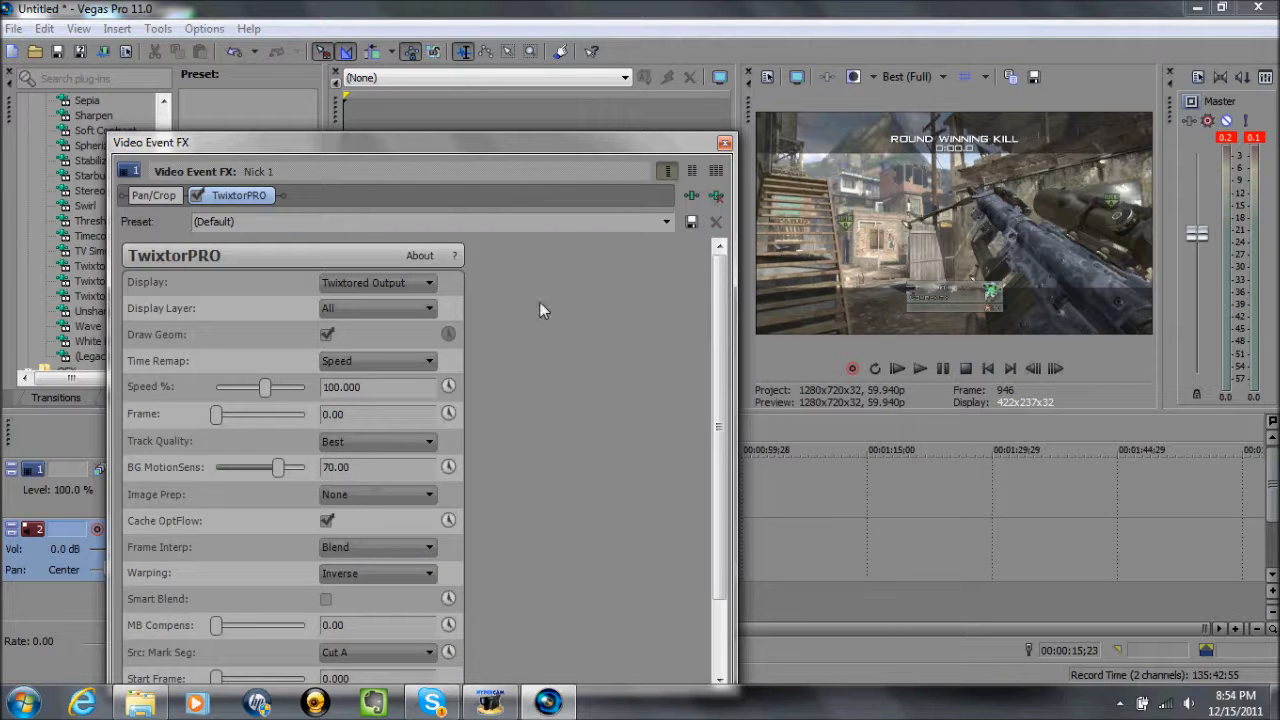
pyautogui.click(724, 143)
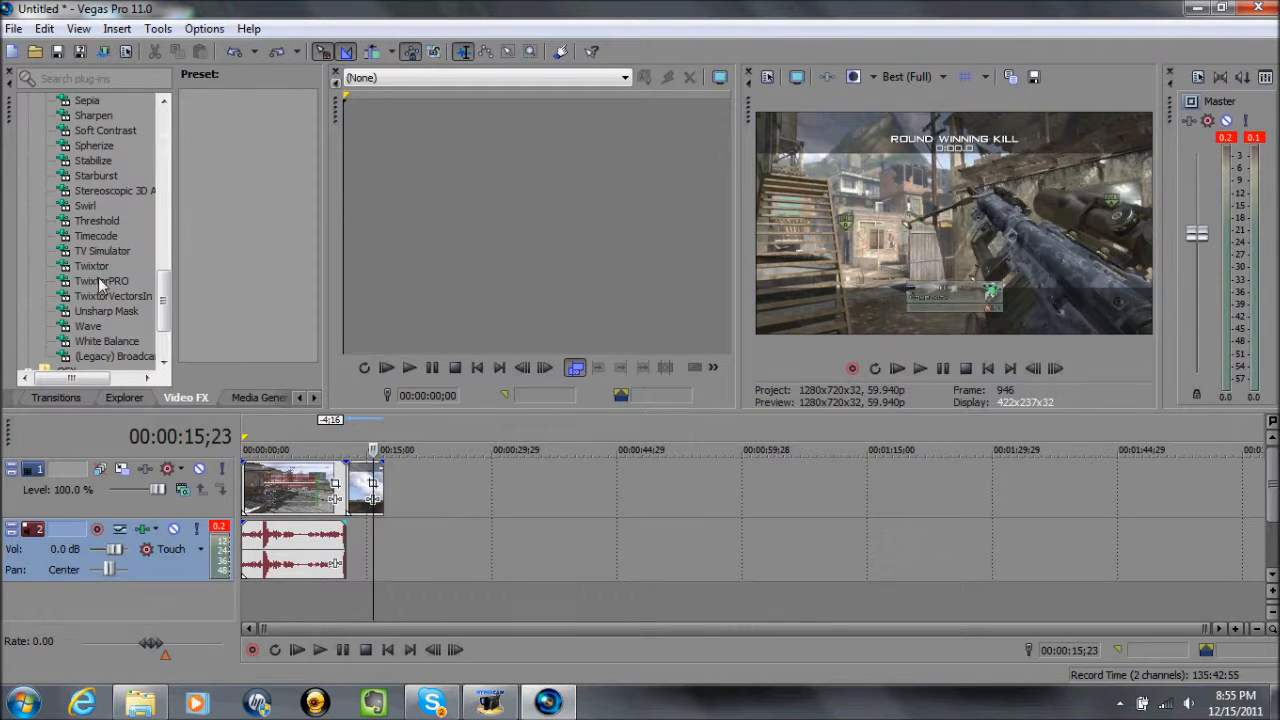
# Apply TwixtorPRO to the video segment after the split and set its speed to 2%
pyautogui.moveTo(98, 280); pyautogui.dragTo(369, 484)
pyautogui.moveTo(368, 484); pyautogui.dragTo(368, 485)
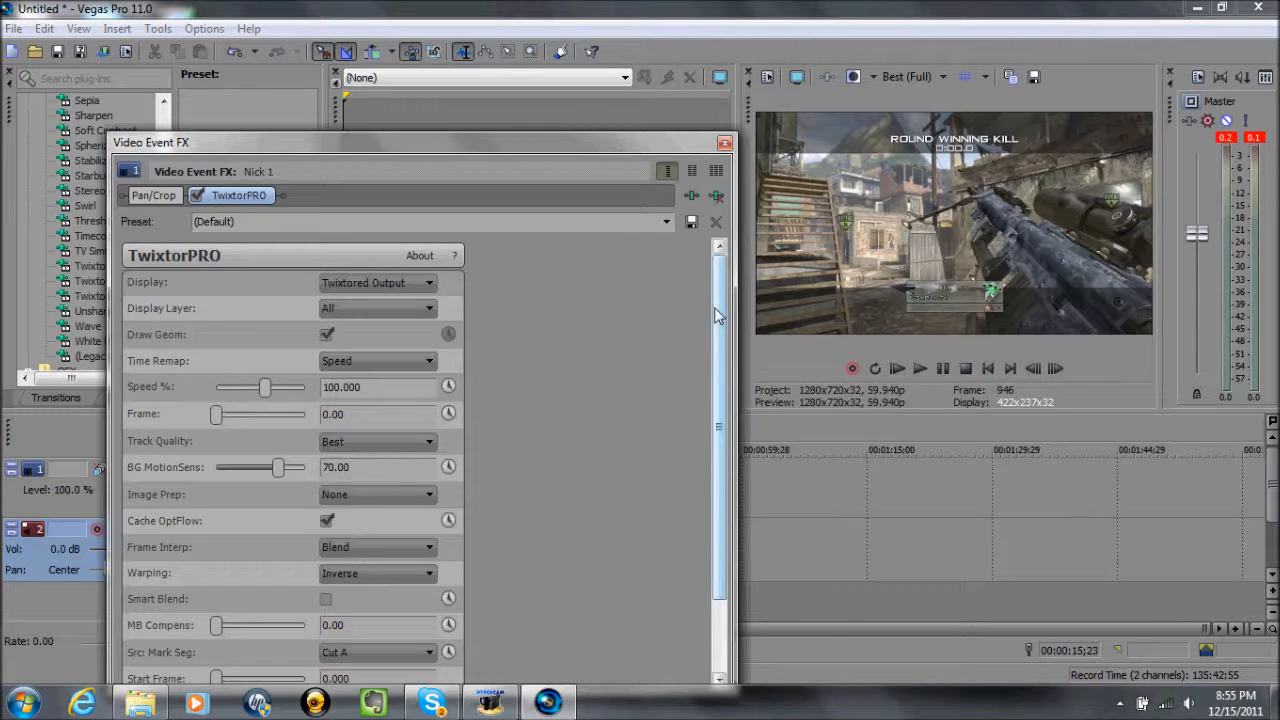
pyautogui.moveTo(715, 307); pyautogui.dragTo(715, 314)
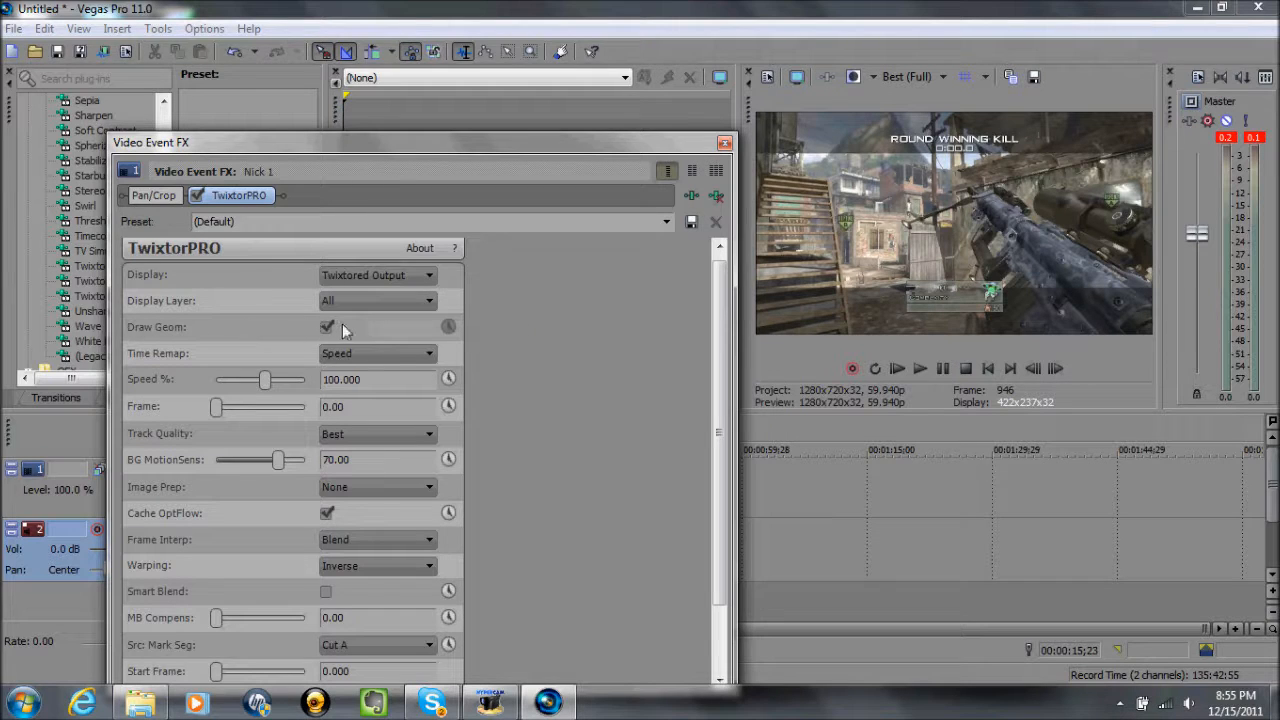
pyautogui.doubleClick(382, 379)
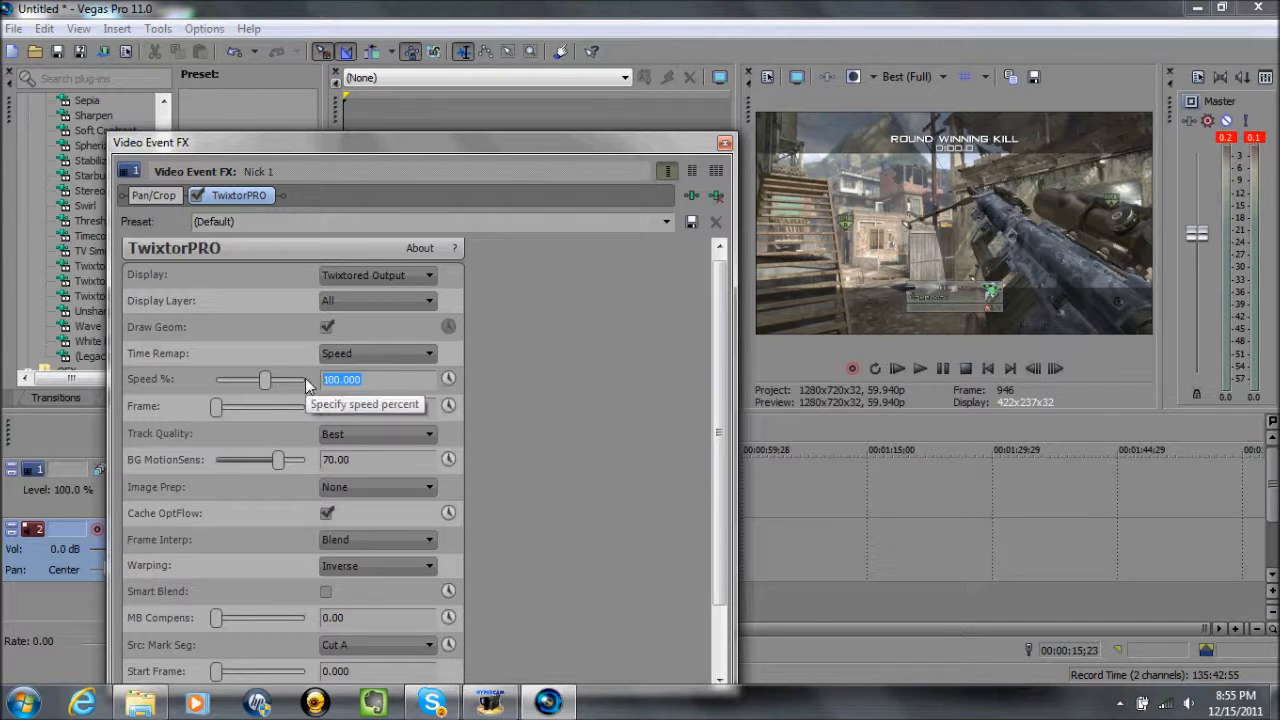
pyautogui.write('2')
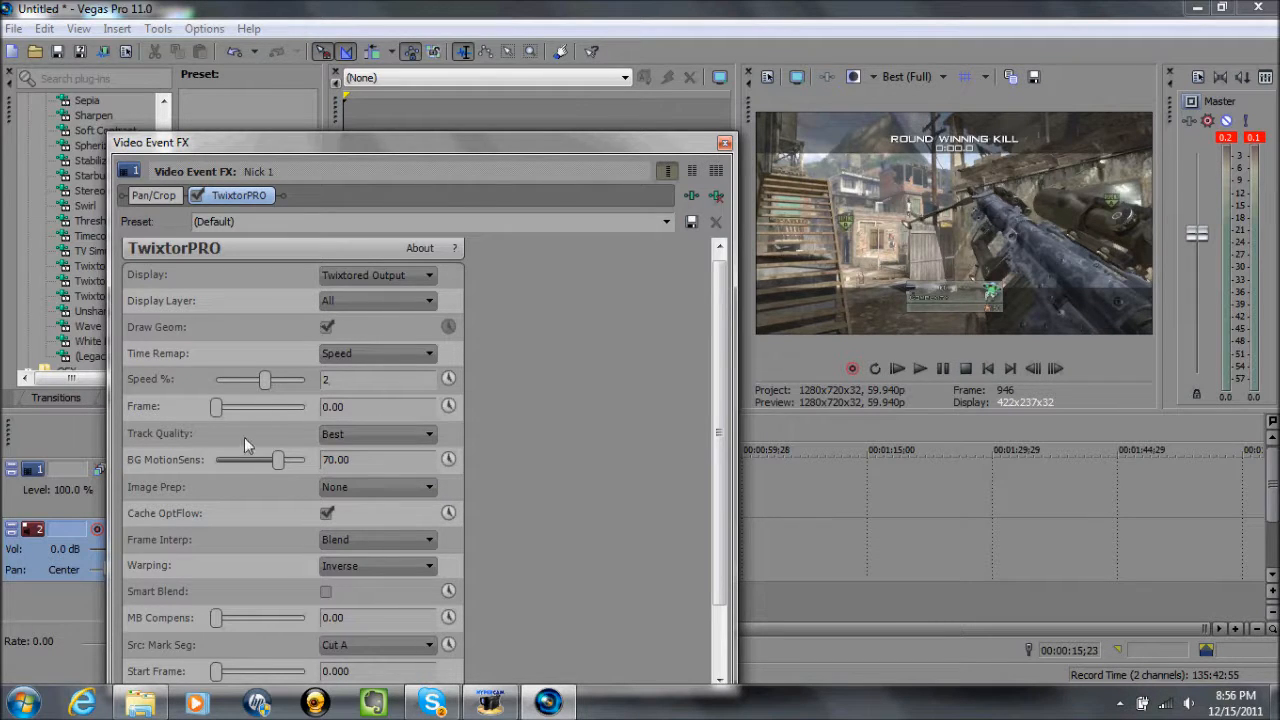
# Set TwixtorPRO's BG MotionSens to 100 and Src: Mark Seg to Cut B, and close the effect settings
pyautogui.click(367, 459)
pyautogui.press('BackSpace')
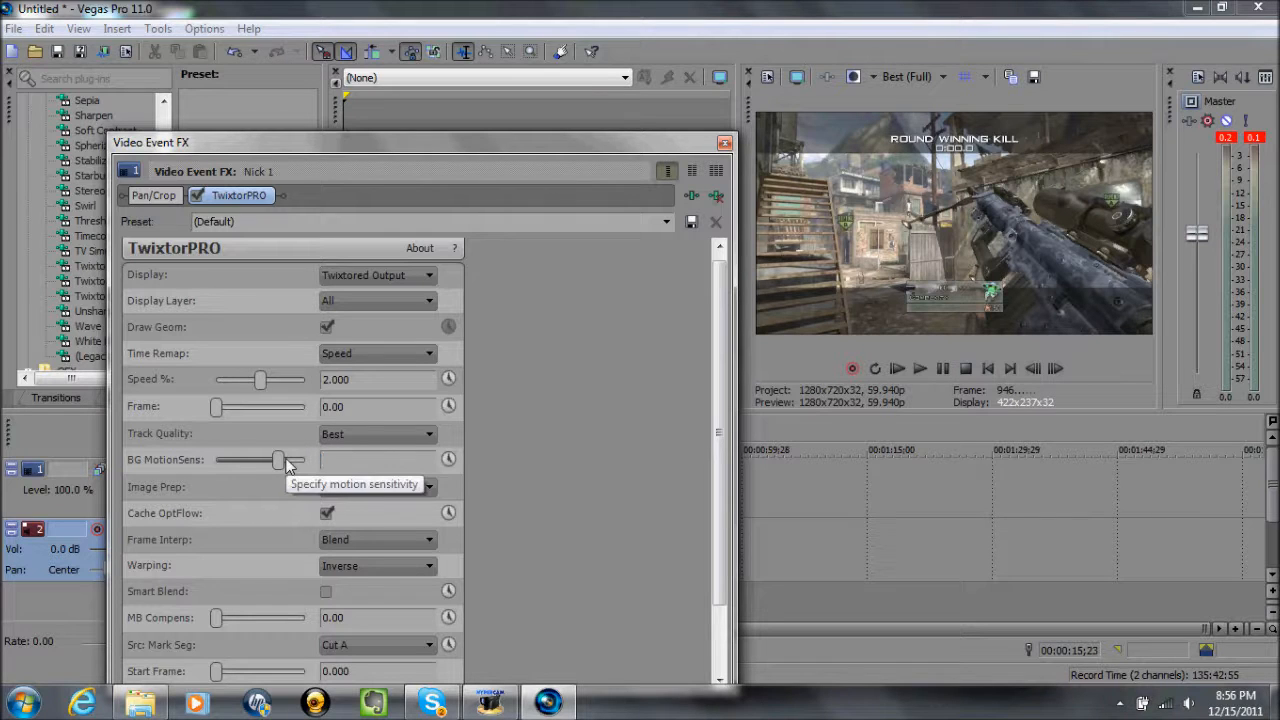
pyautogui.write('100')
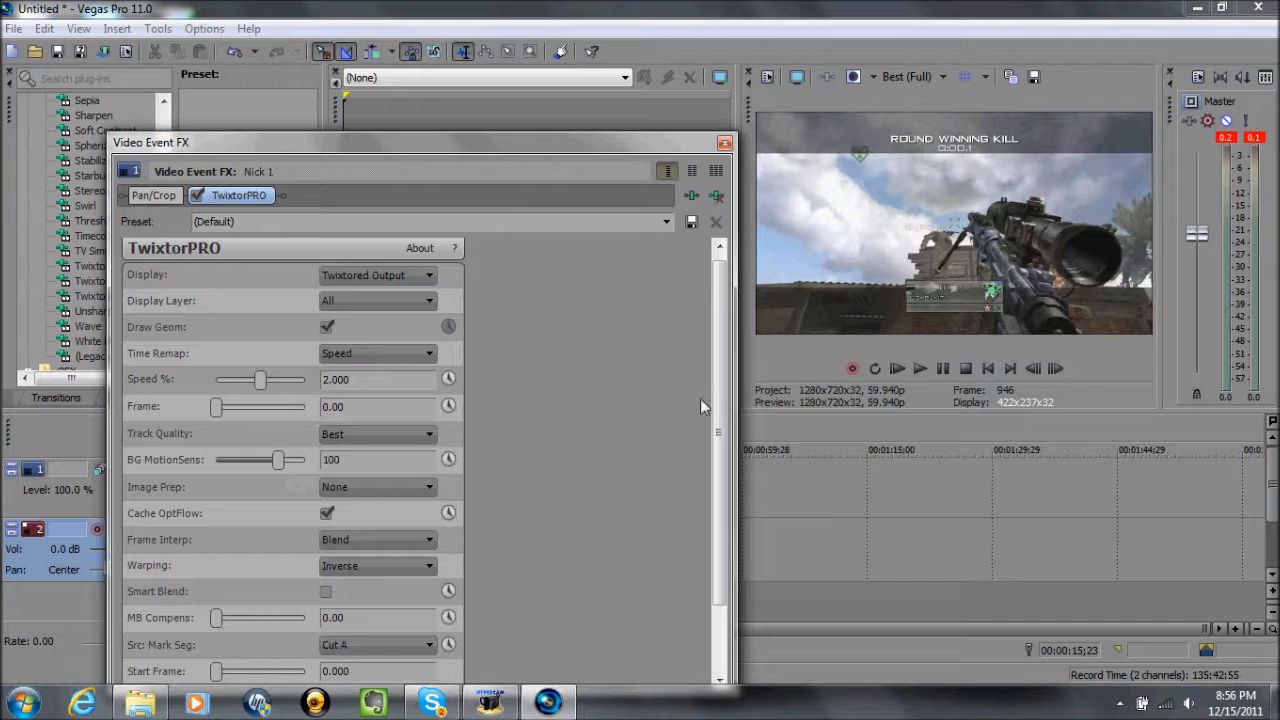
pyautogui.scroll(-3, 722, 388)
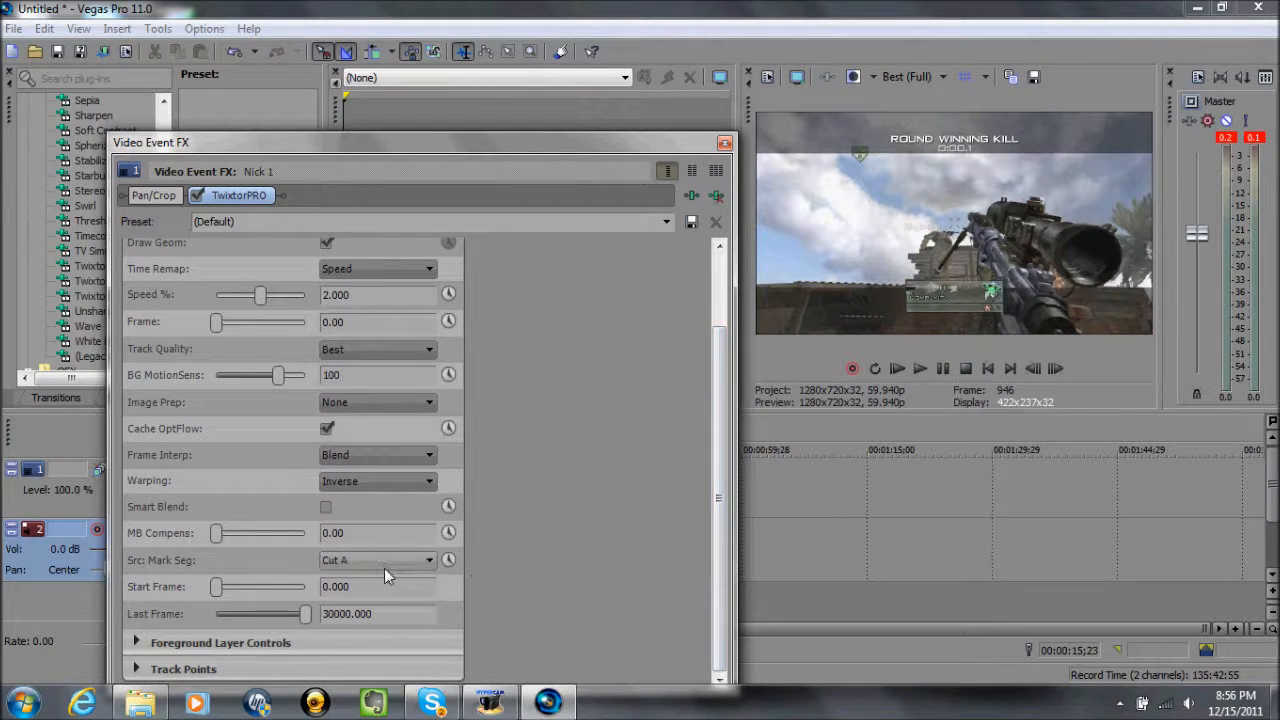
pyautogui.click(383, 561)
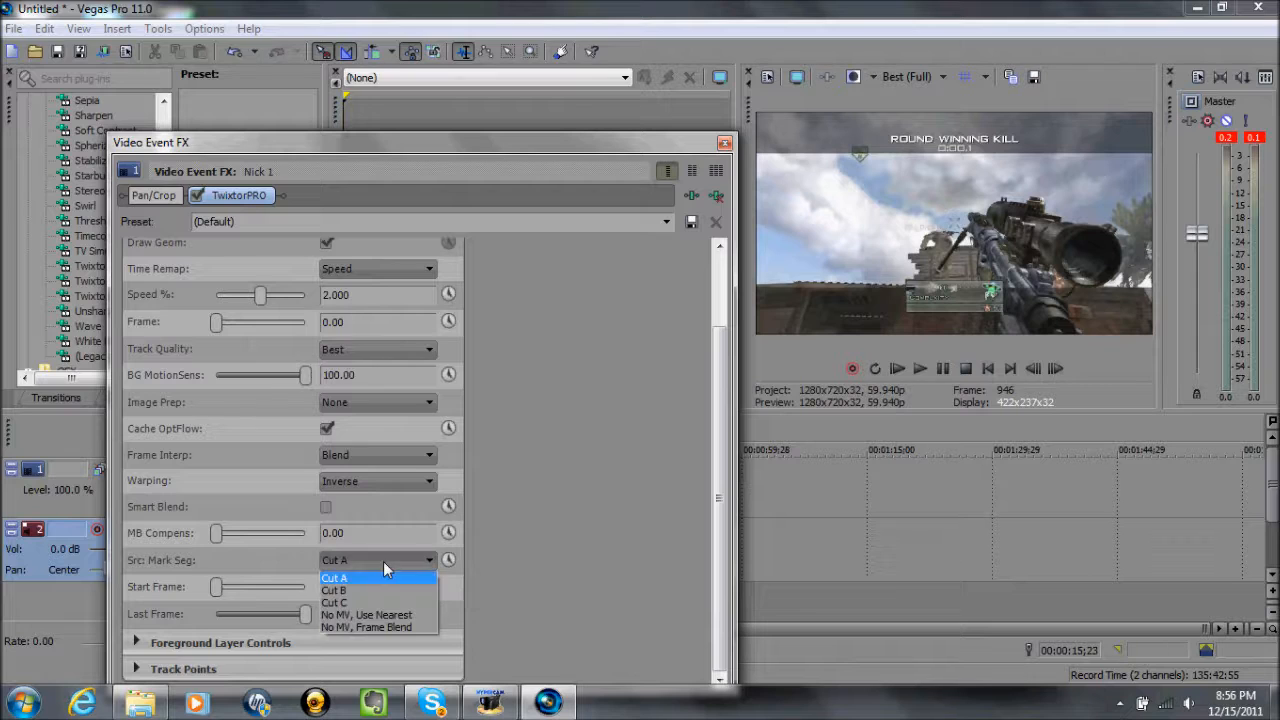
pyautogui.click(340, 587)
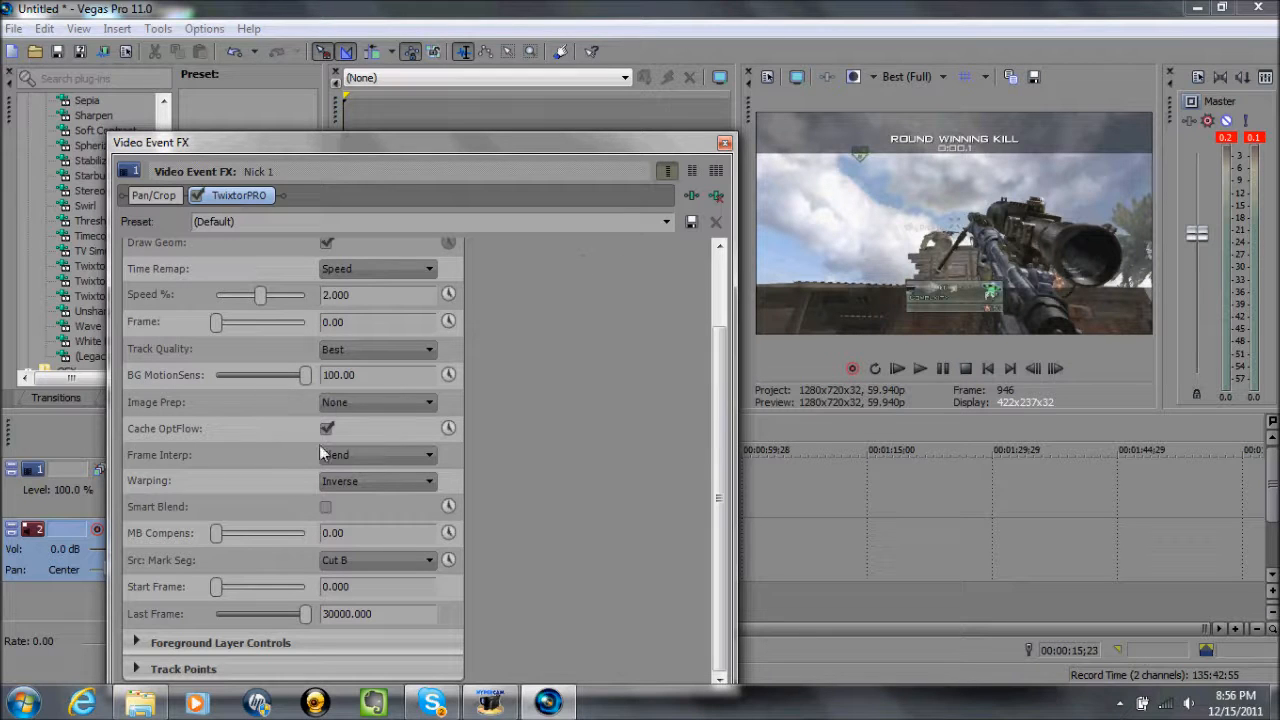
pyautogui.click(724, 146)
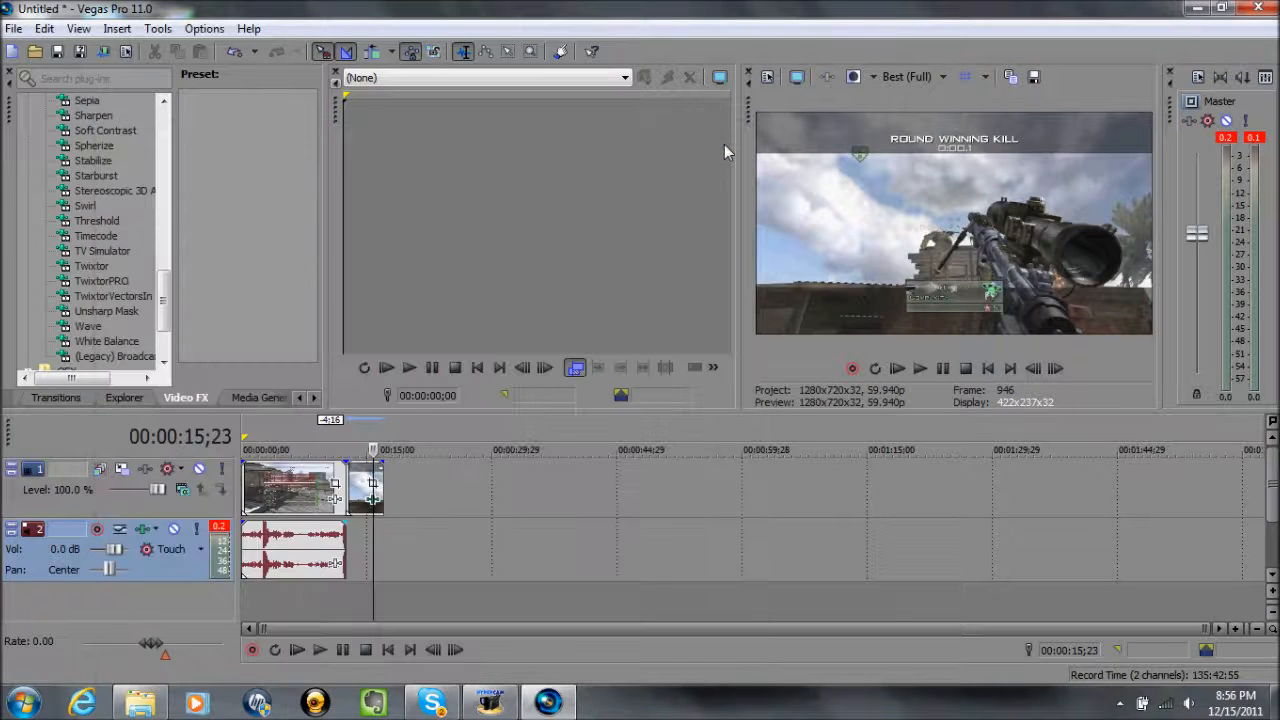
# Set the loop region to span both video segments, from the start to 00:00:17;00
pyautogui.click(283, 485)
pyautogui.doubleClick(283, 485)
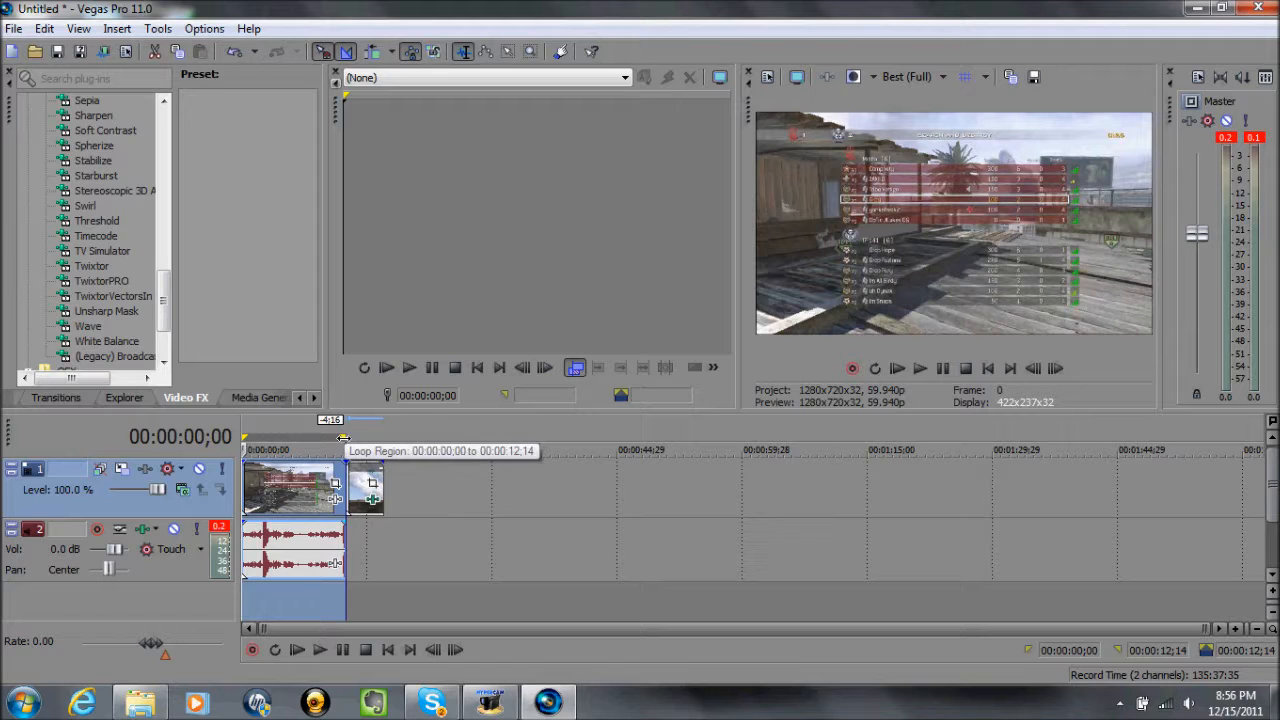
pyautogui.moveTo(345, 436); pyautogui.dragTo(381, 436)
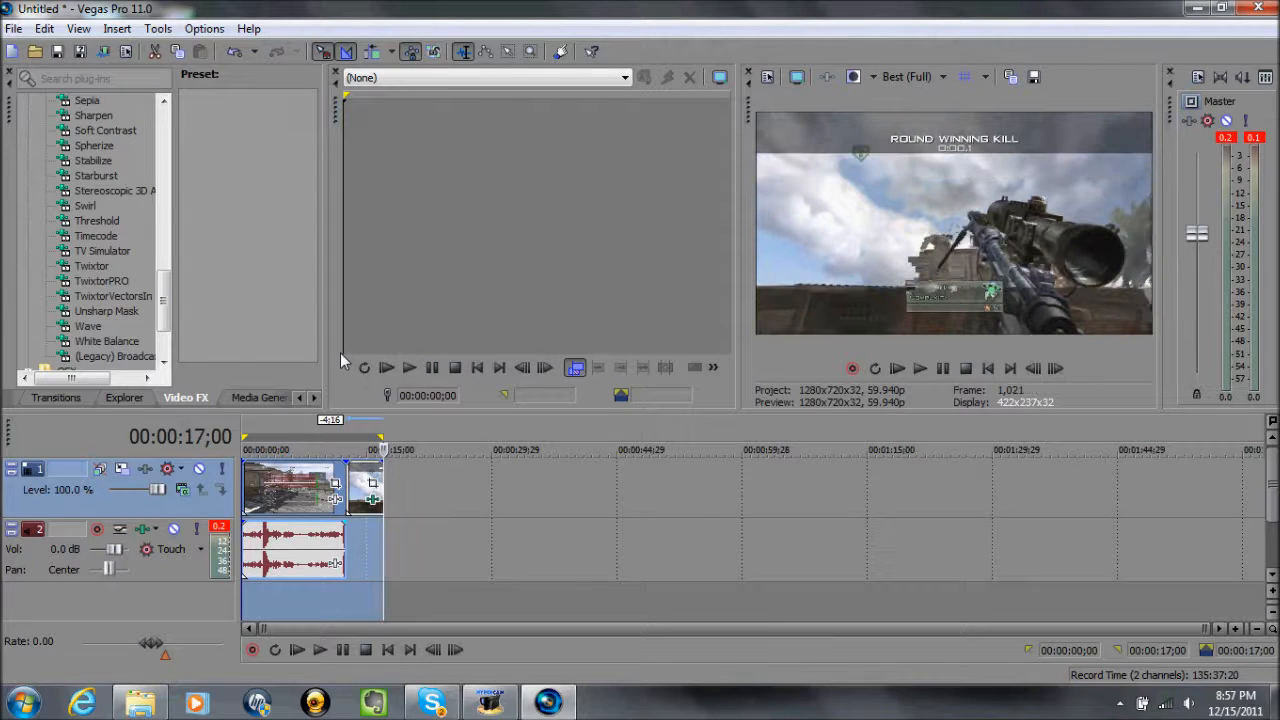
# Open the render settings and name the output file Tutorial.mp4
pyautogui.click(104, 52)
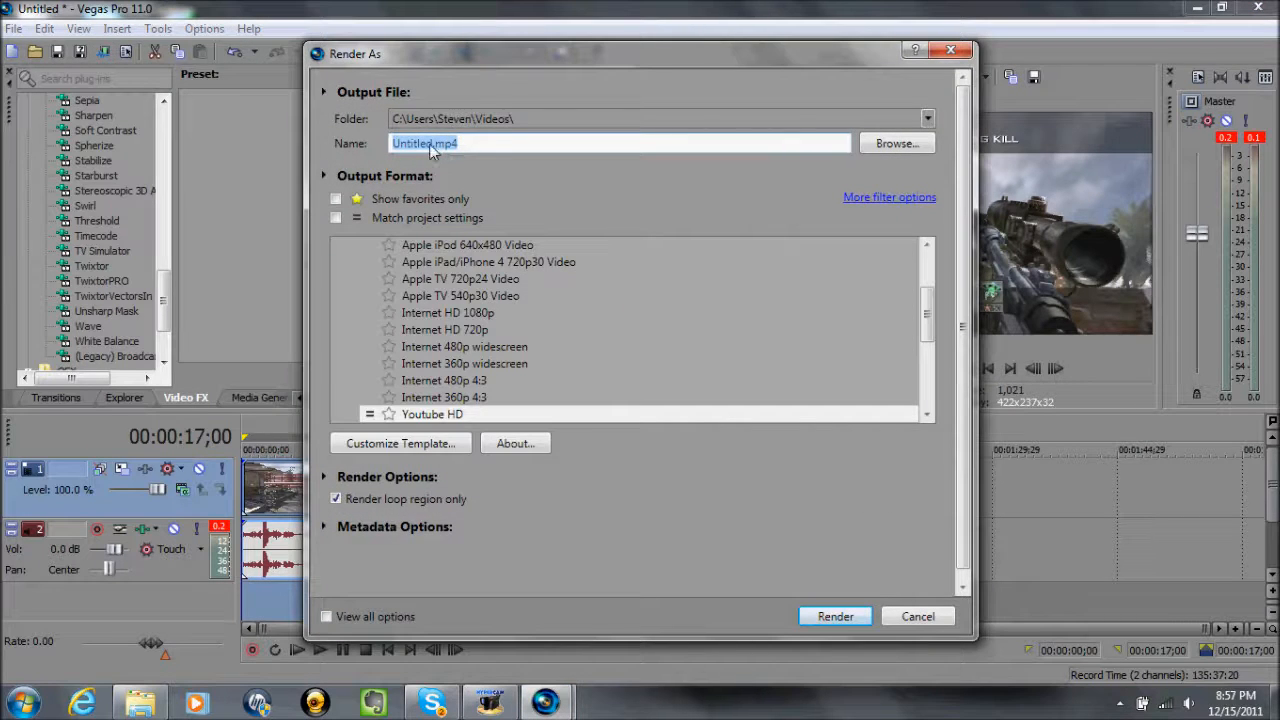
pyautogui.click(431, 144)
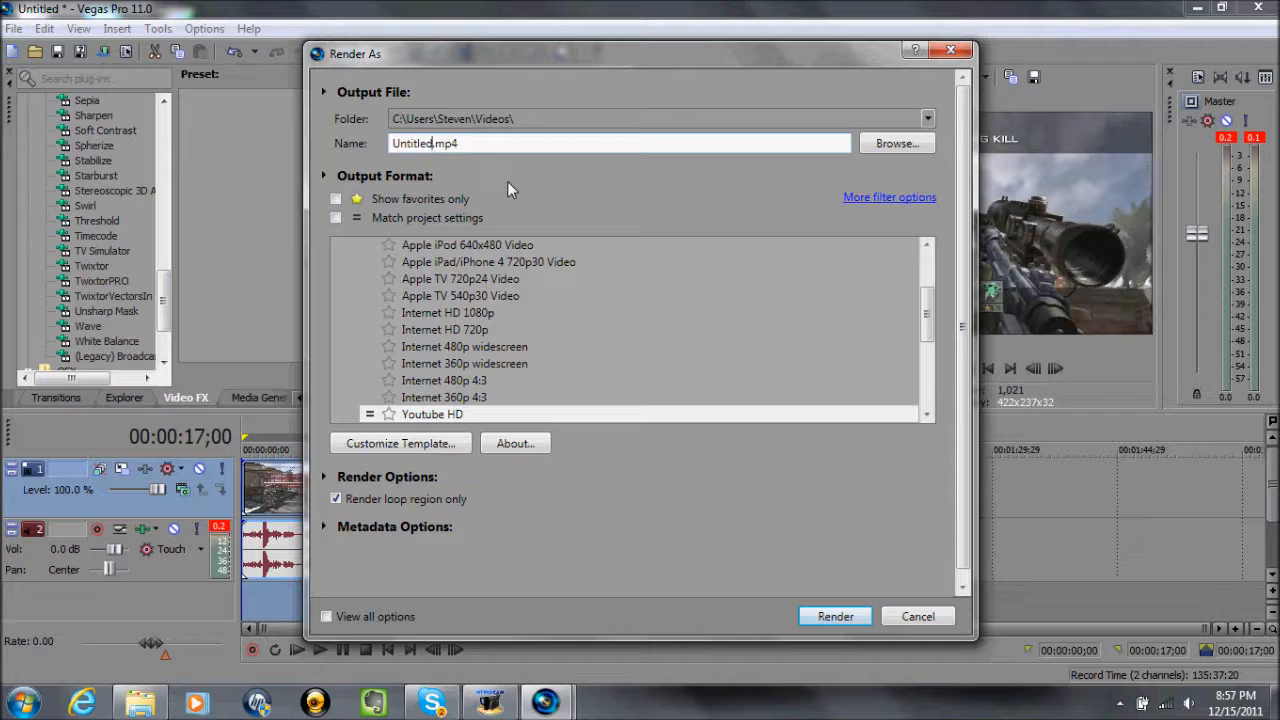
pyautogui.press('BackSpace')
pyautogui.press('BackSpace')
pyautogui.press('BackSpace')
pyautogui.press('BackSpace')
pyautogui.press('BackSpace')
pyautogui.press('BackSpace')
pyautogui.press('BackSpace')
pyautogui.press('BackSpace')
pyautogui.write('Tutorial')
# Choose the Youtube HD template as the output format
pyautogui.click(436, 397)
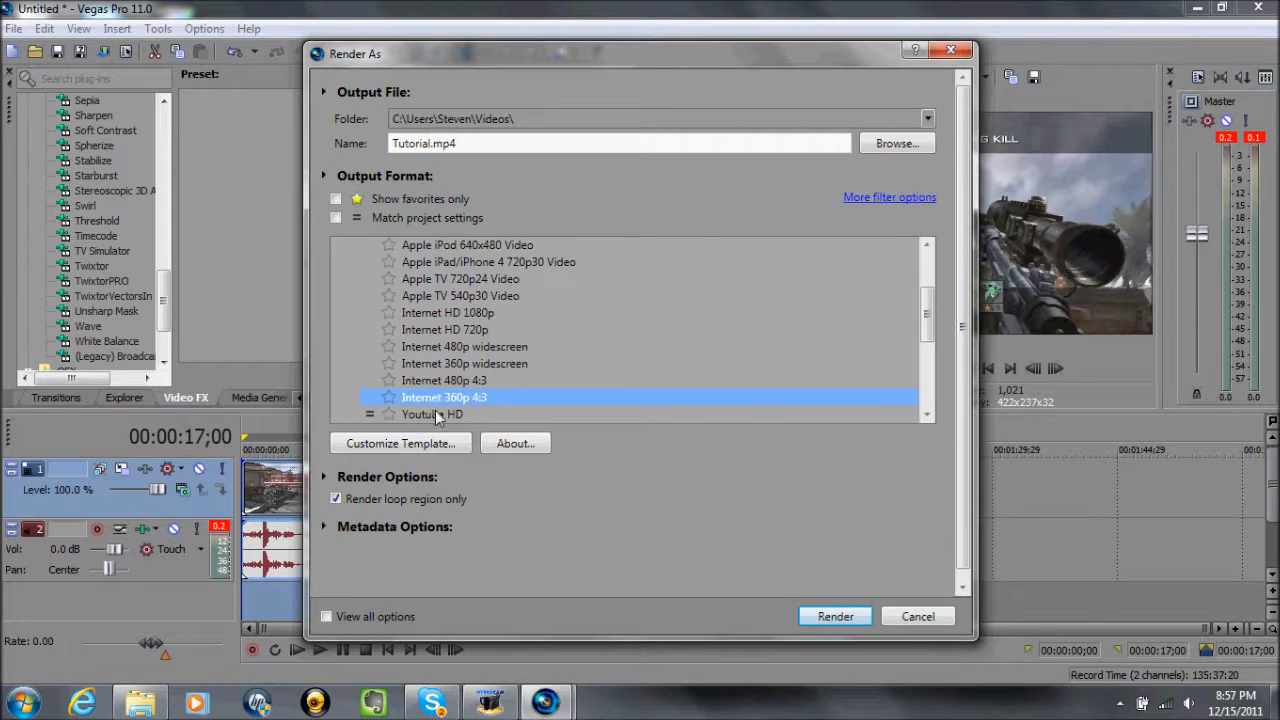
pyautogui.click(436, 415)
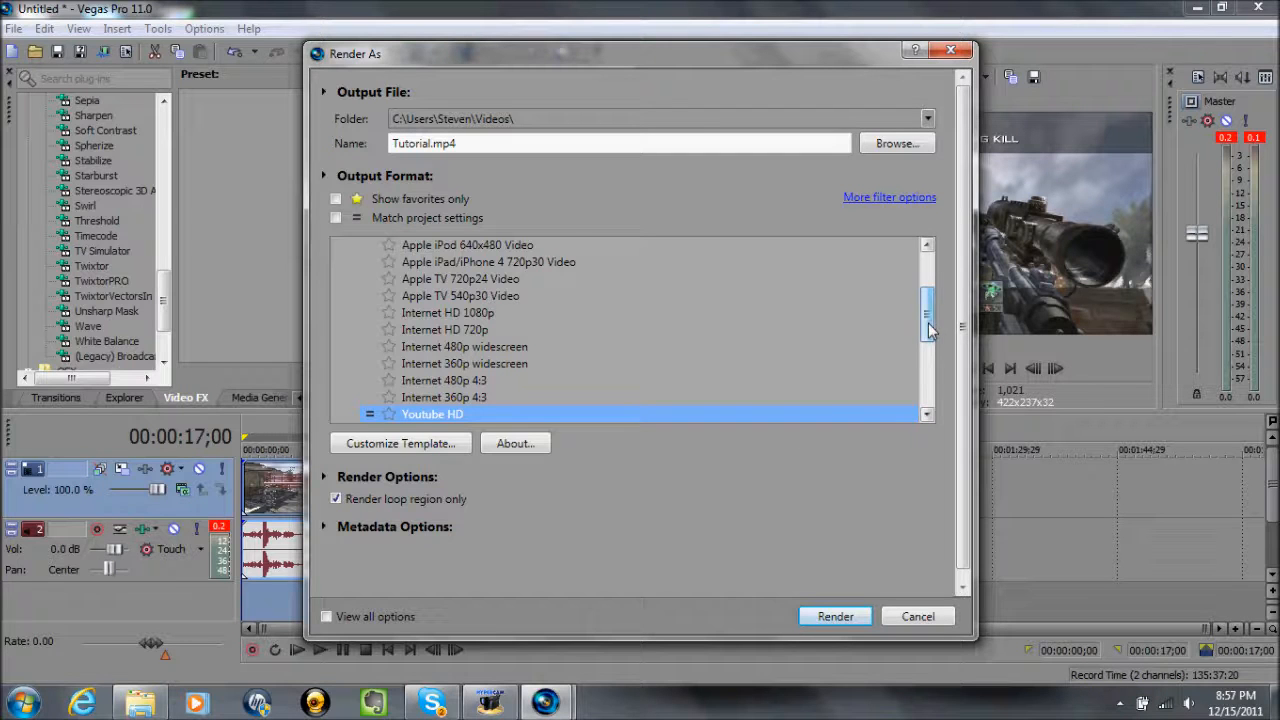
pyautogui.moveTo(928, 330); pyautogui.dragTo(934, 393)
pyautogui.scroll(-1, 906, 325)
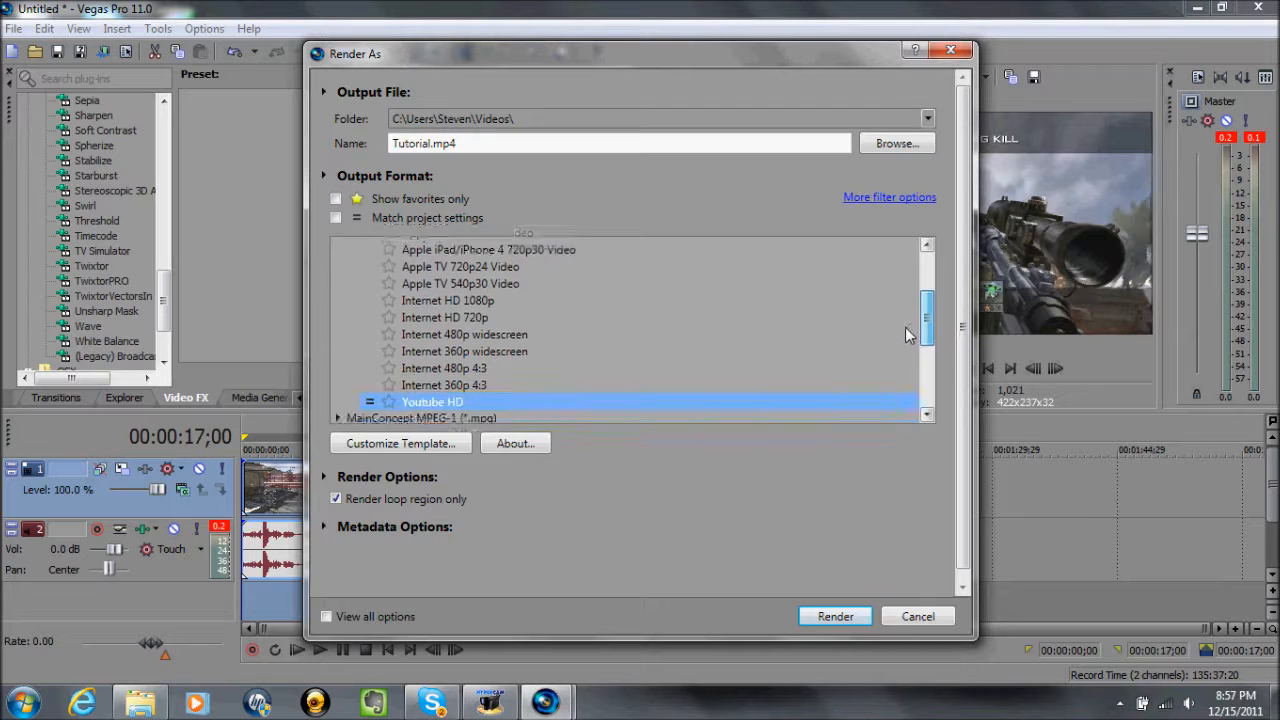
# Review the Youtube HD template's video and audio settings, accept them and render the loop region
pyautogui.click(410, 446)
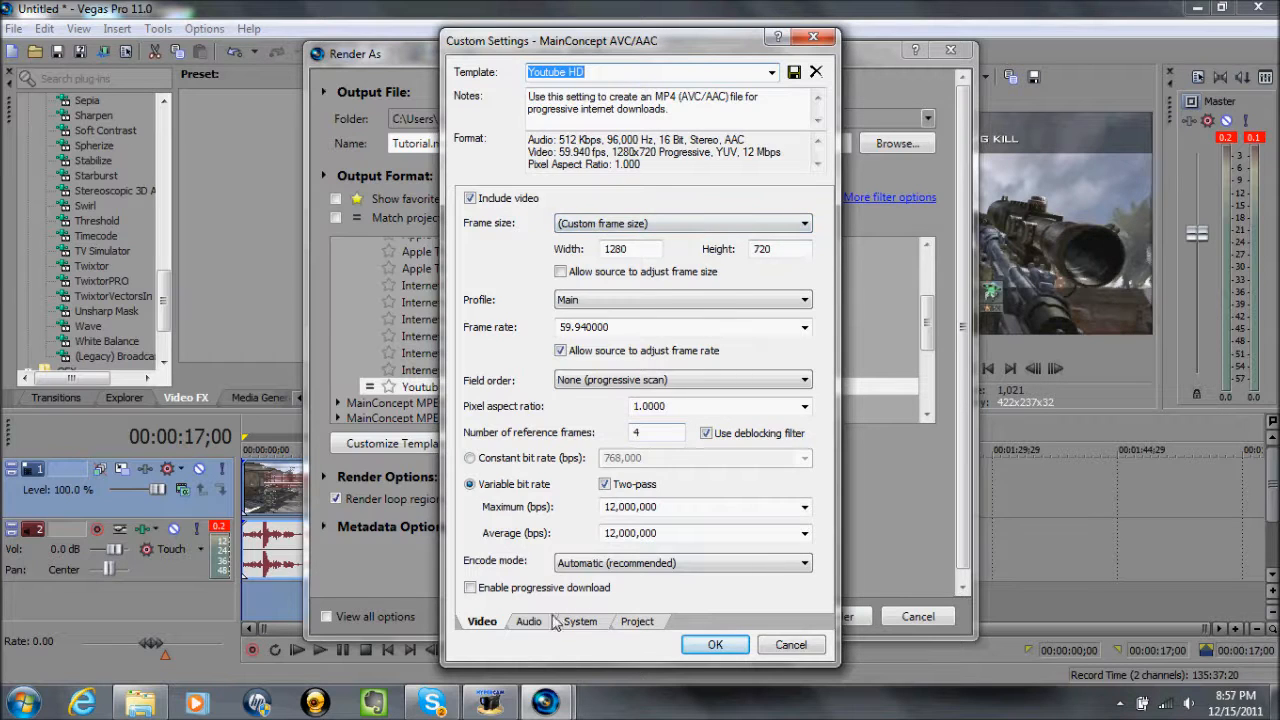
pyautogui.click(532, 621)
pyautogui.click(486, 622)
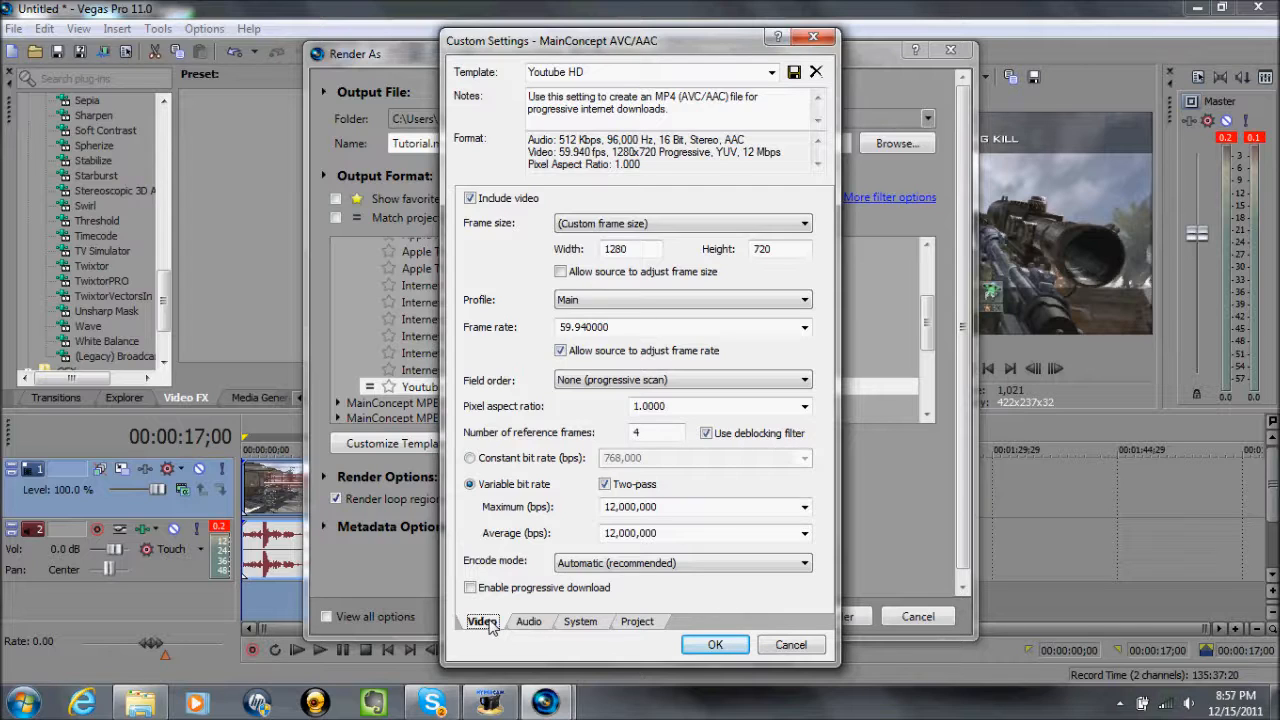
pyautogui.click(711, 646)
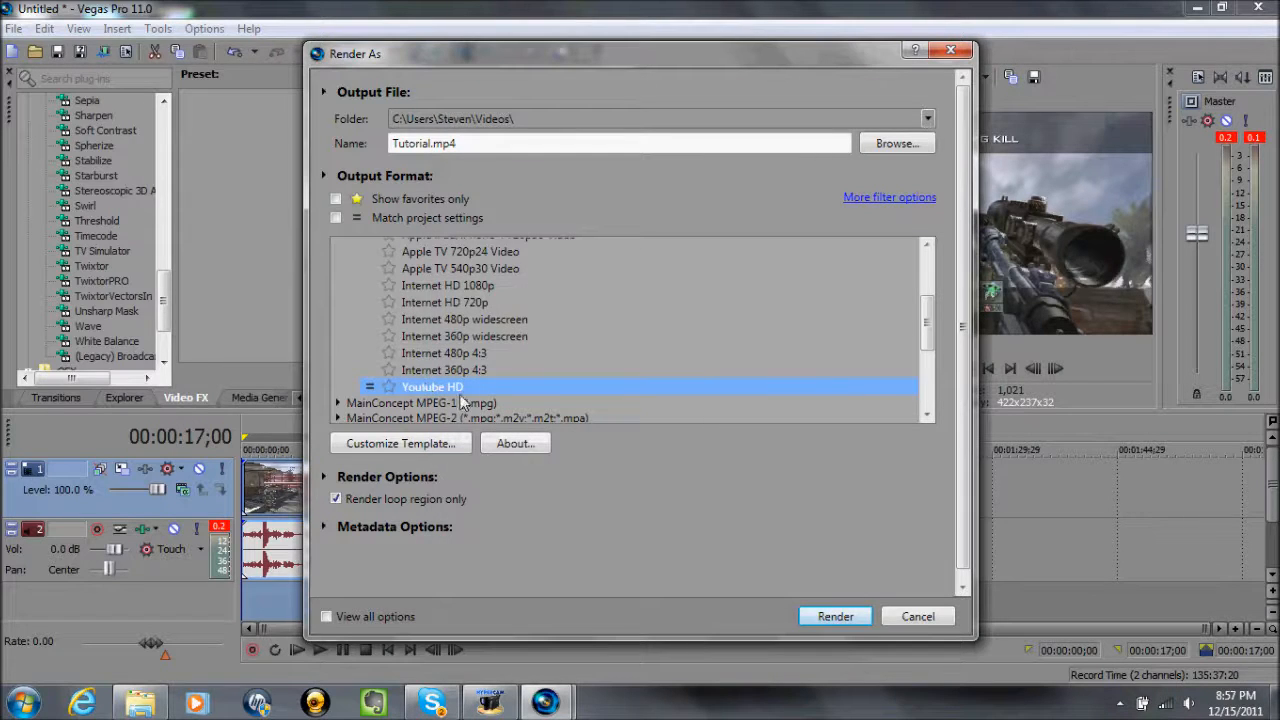
pyautogui.click(835, 617)
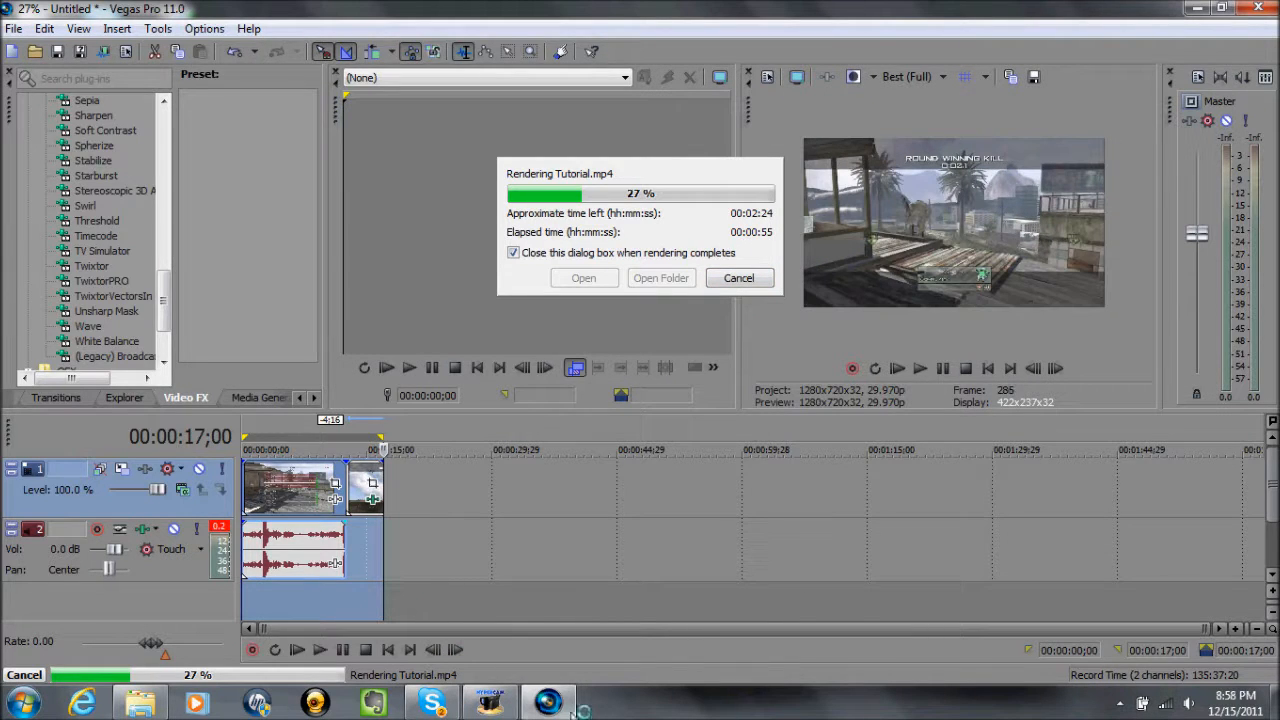
pyautogui.moveTo(501, 710)
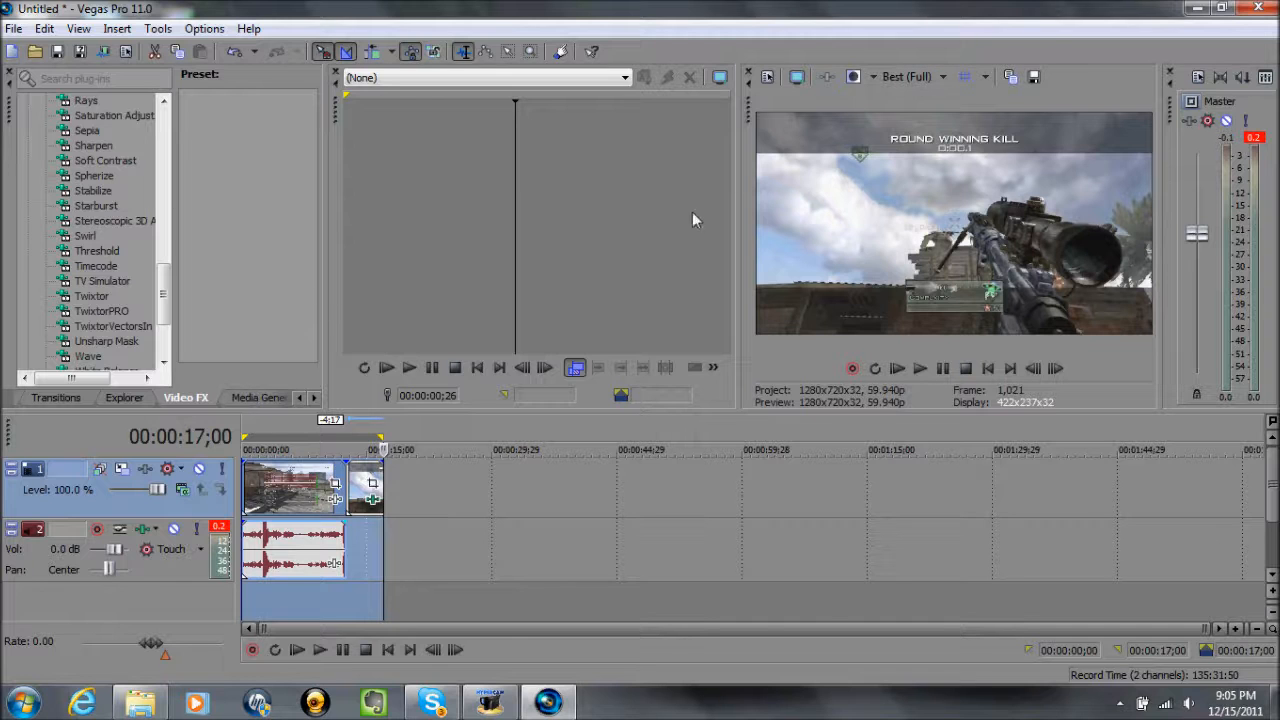
# Switch to the Videos library in Windows Explorer, play the rendered Tutorial video and close the player
pyautogui.click(1200, 12)
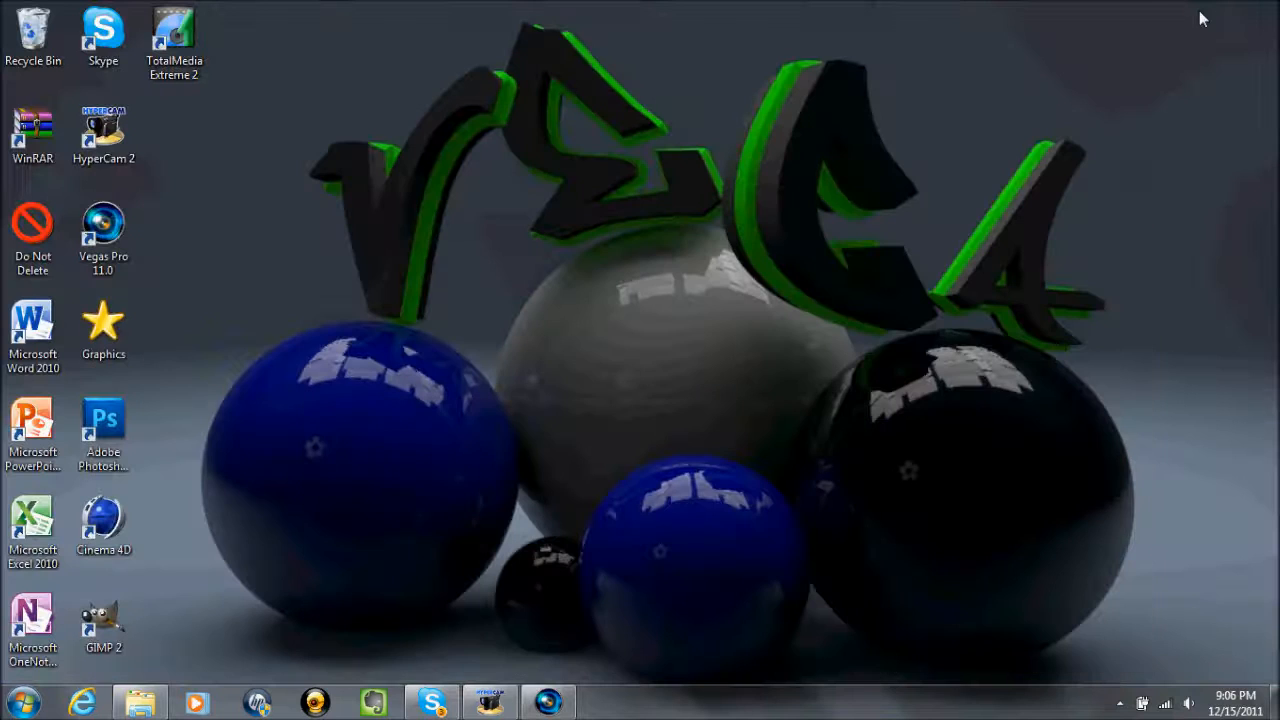
pyautogui.click(138, 703)
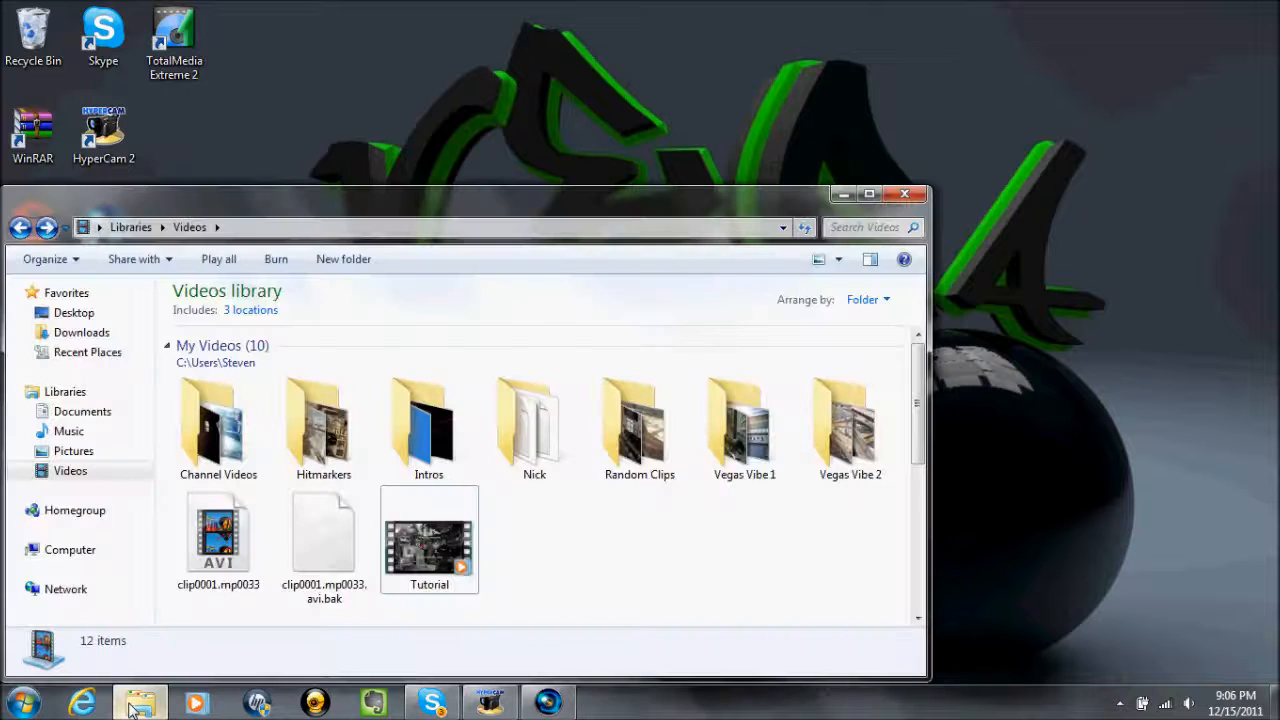
pyautogui.doubleClick(432, 550)
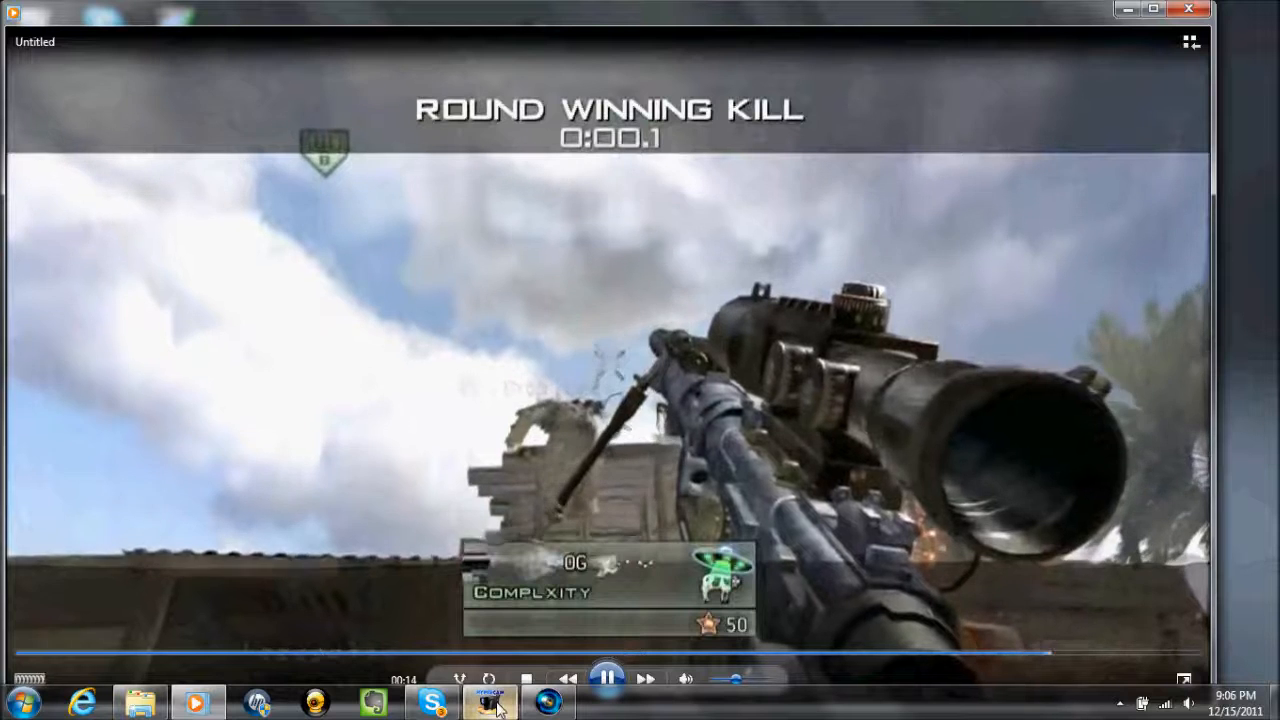
pyautogui.moveTo(497, 707)
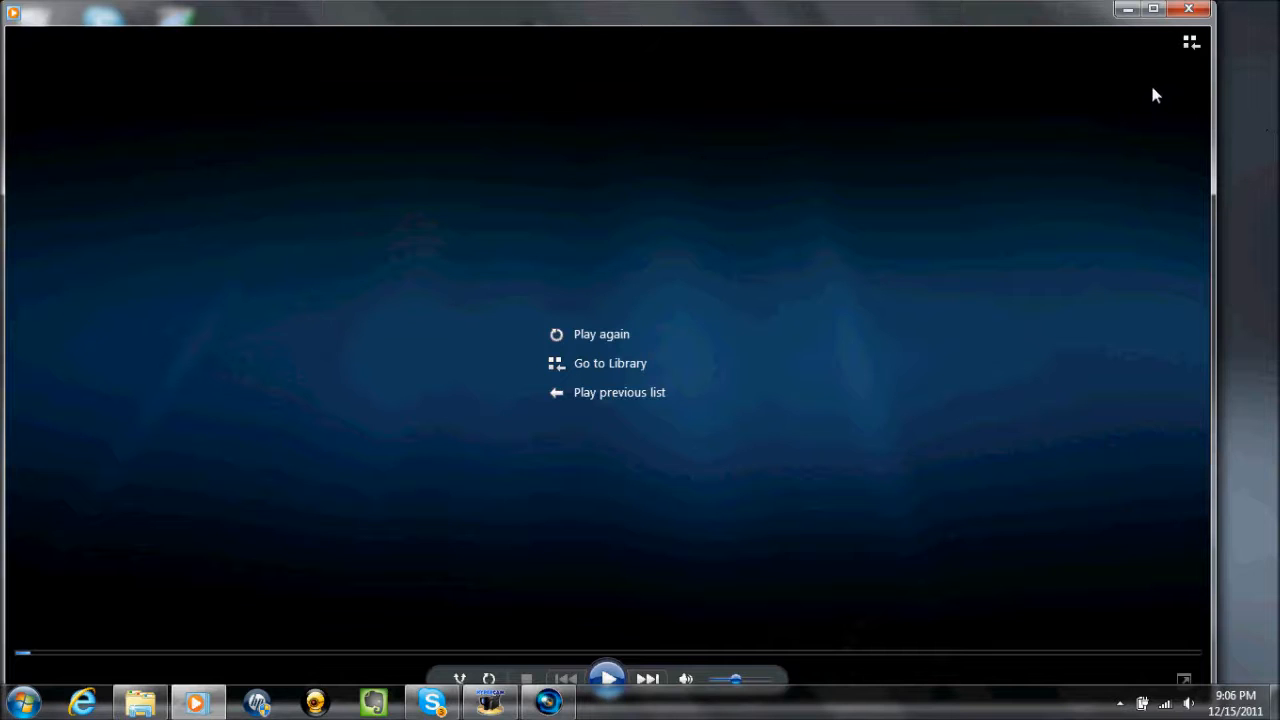
pyautogui.click(1186, 10)
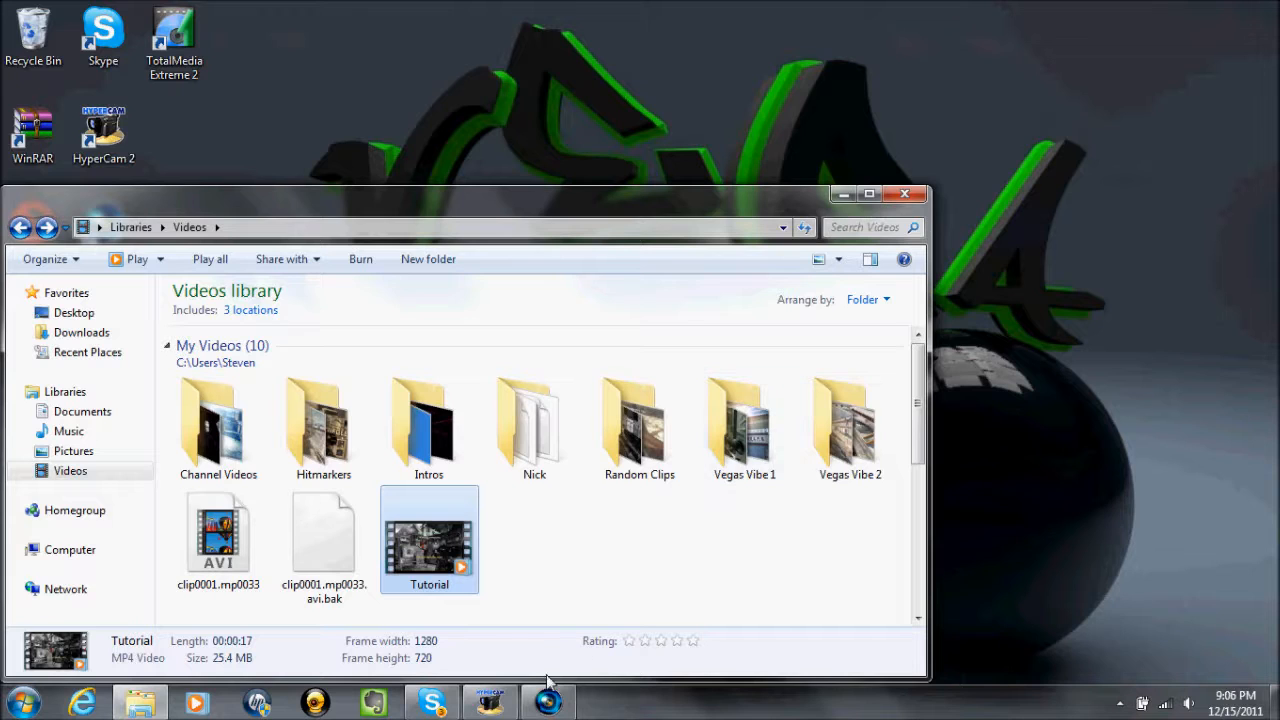
pyautogui.click(495, 703)
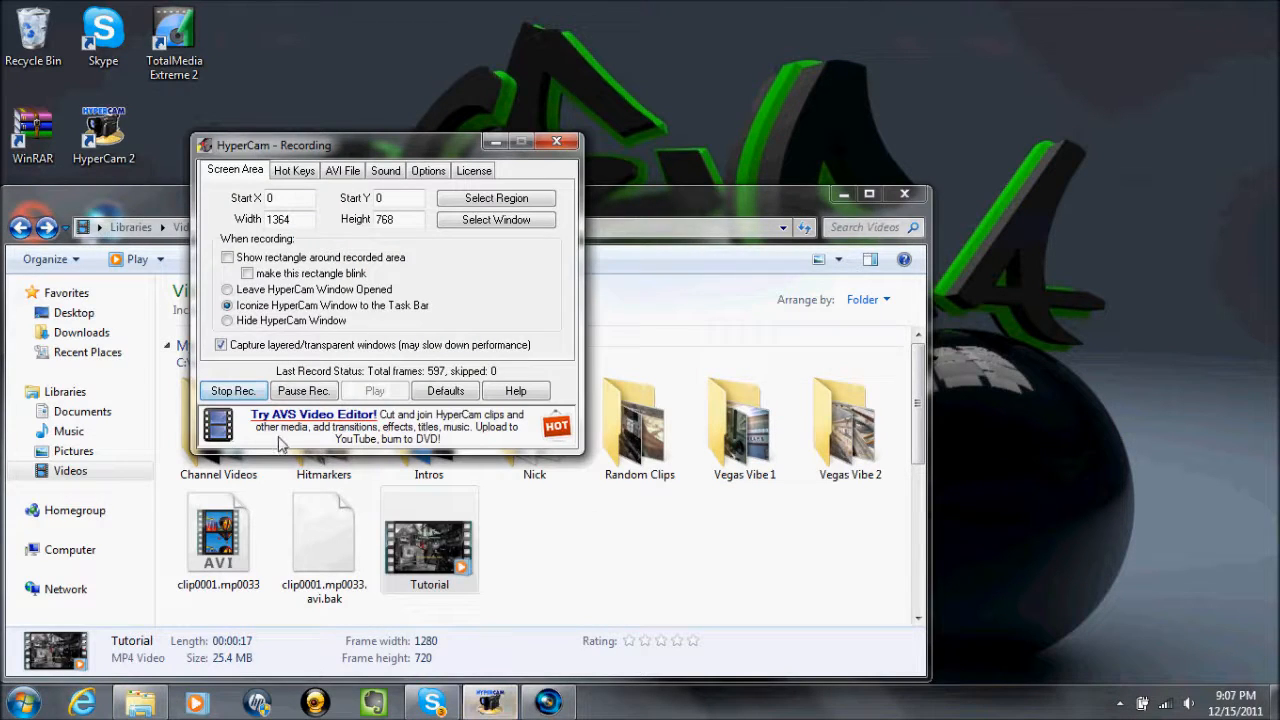